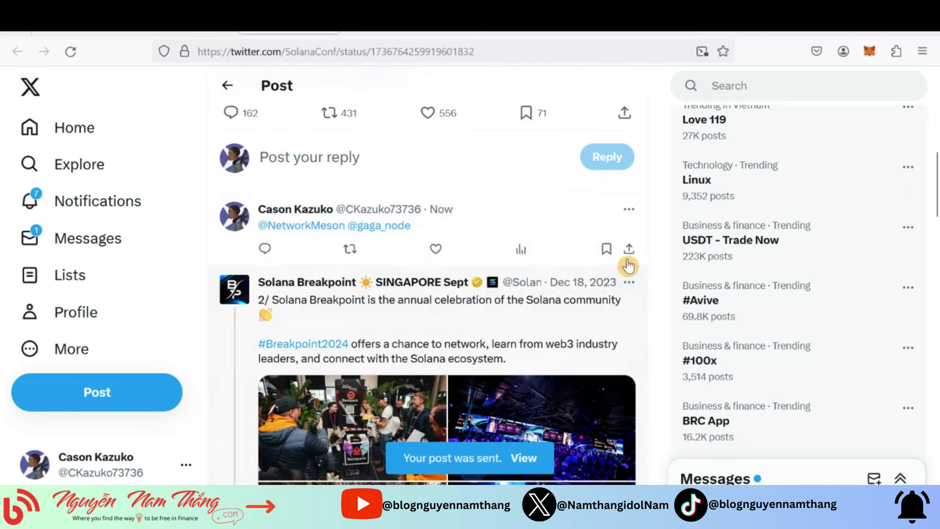
Step: Copy the link of the newly sent reply, submit it for verification in the SolanaConf reply task, and open the reward
{"action": "left_click", "coordinate": [629, 249]}
{"action": "left_click", "coordinate": [558, 262]}
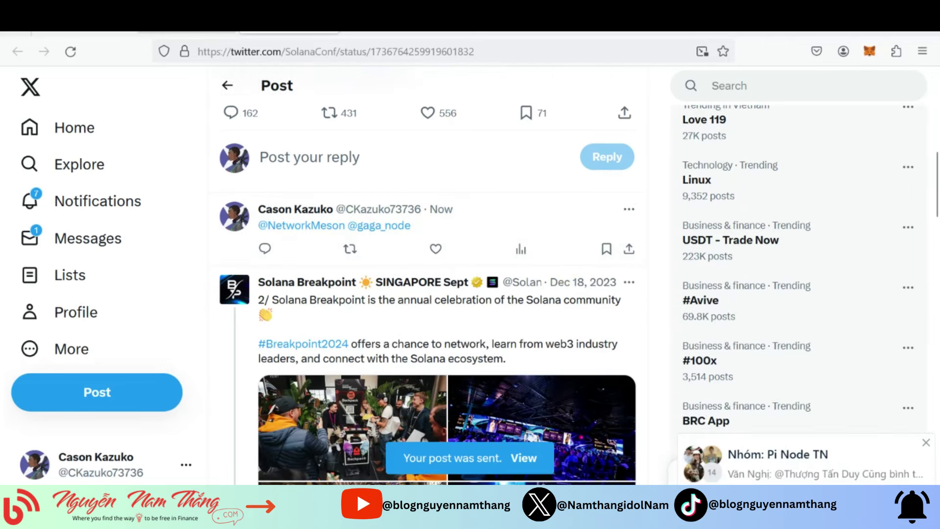
{"action": "left_click", "coordinate": [84, 33]}
{"action": "left_click", "coordinate": [188, 33]}
{"action": "left_click", "coordinate": [445, 411]}
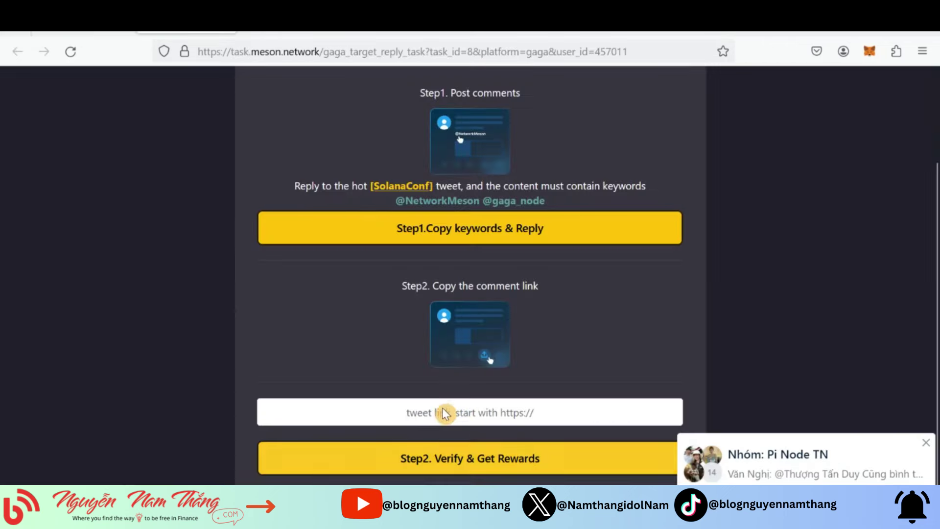
{"action": "key", "text": "ctrl+v"}
{"action": "left_click", "coordinate": [507, 463]}
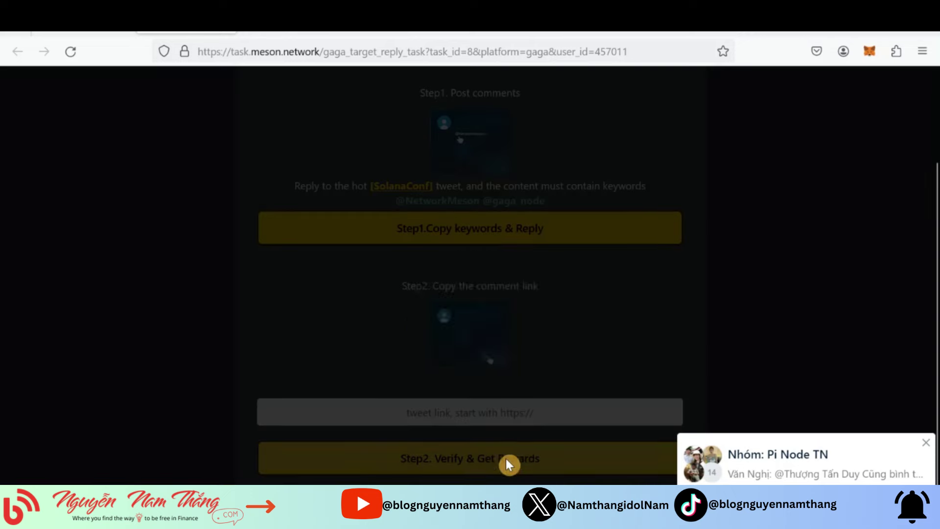
{"action": "left_click", "coordinate": [477, 331]}
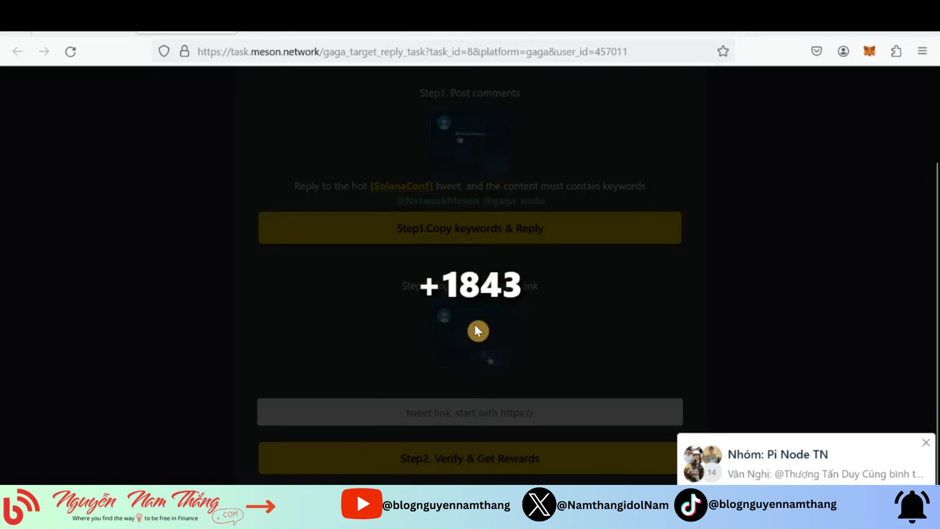
Step: Open the last Quote & Tweet daily task in the dashboard's task list and post the quote of the NetworkMeson tweet
{"action": "left_click", "coordinate": [228, 34]}
{"action": "left_click", "coordinate": [230, 32]}
{"action": "left_click", "coordinate": [115, 32]}
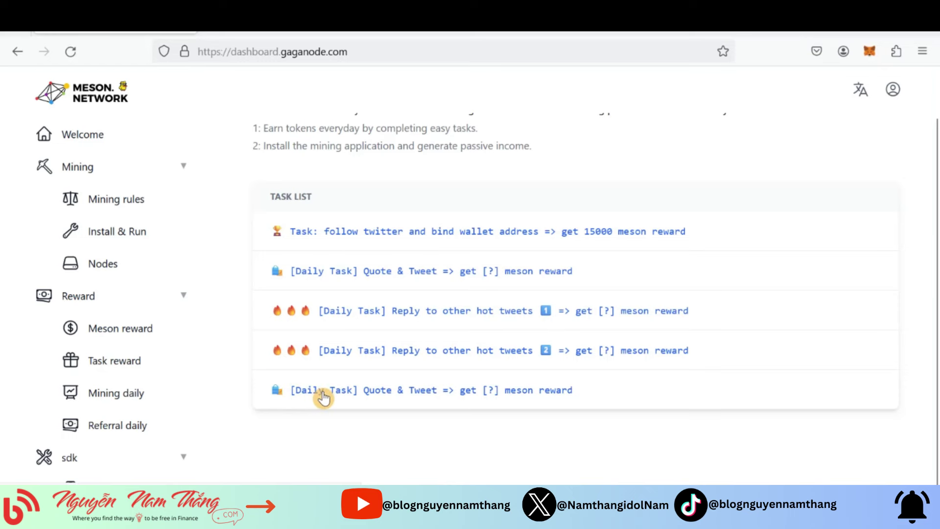
{"action": "left_click", "coordinate": [324, 391]}
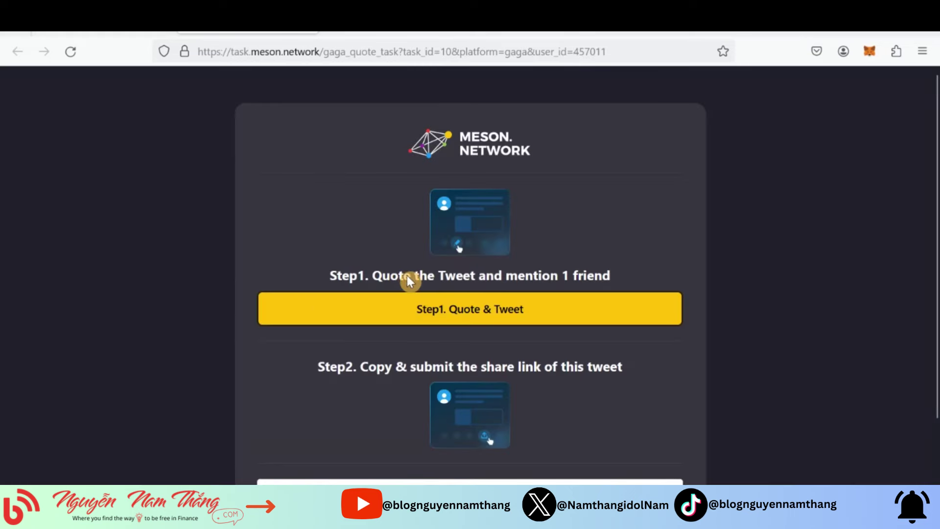
{"action": "scroll", "coordinate": [438, 269], "scroll_direction": "down", "scroll_amount": 2}
{"action": "left_click", "coordinate": [443, 239]}
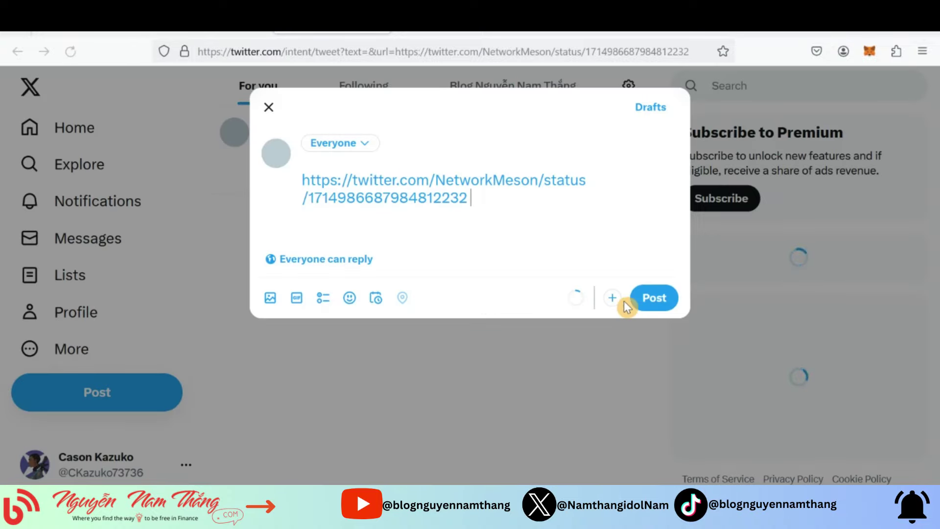
{"action": "left_click", "coordinate": [643, 305]}
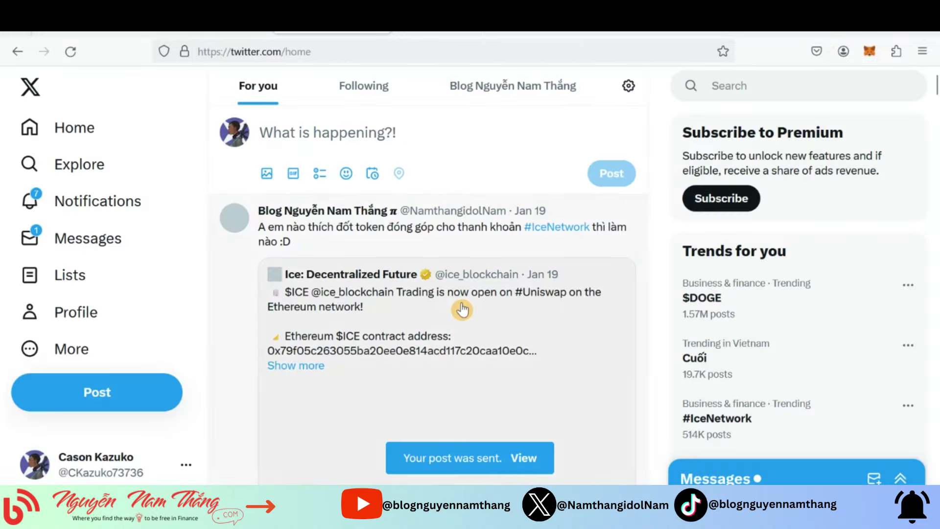
Step: Copy the share link of the newly posted NetworkMeson quote from the account's profile
{"action": "left_click", "coordinate": [76, 312]}
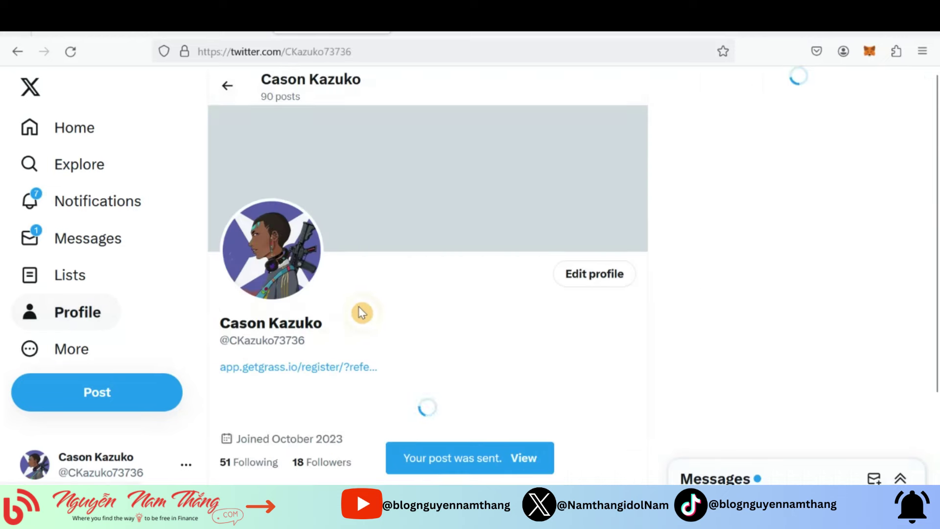
{"action": "scroll", "coordinate": [398, 288], "scroll_direction": "down", "scroll_amount": 7}
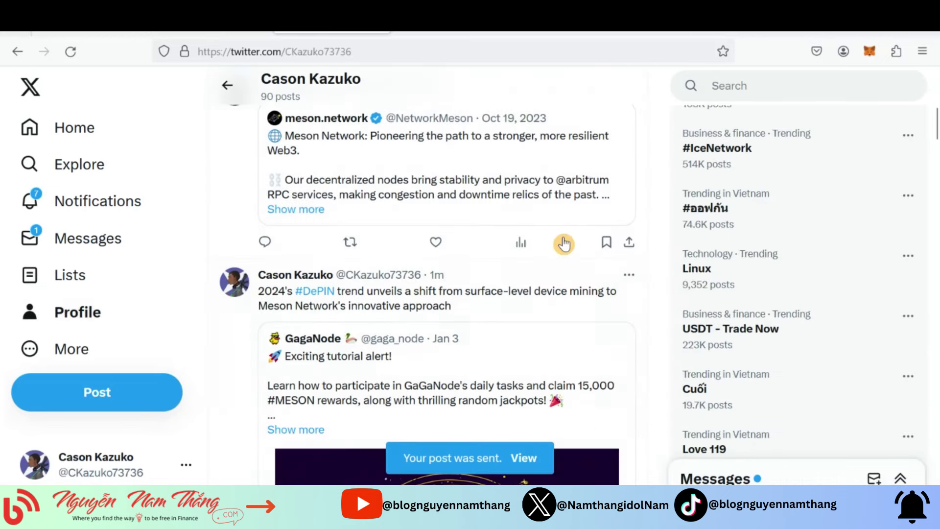
{"action": "left_click", "coordinate": [622, 248]}
{"action": "left_click", "coordinate": [550, 252]}
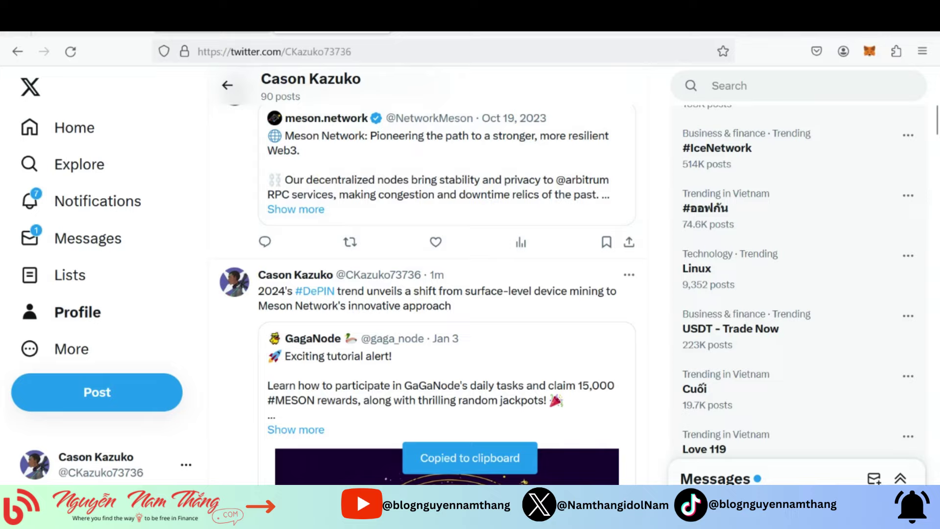
Step: Submit the quote's link for verification in the Quote & Tweet task, open the reward chest, and return to the dashboard
{"action": "left_click", "coordinate": [211, 34]}
{"action": "left_click", "coordinate": [399, 418]}
{"action": "key", "text": "ctrl+v"}
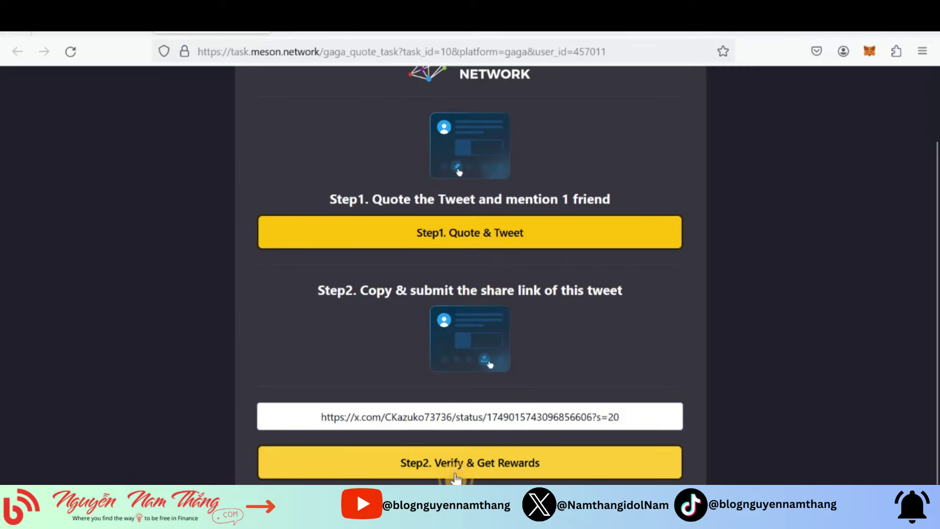
{"action": "left_click", "coordinate": [448, 462]}
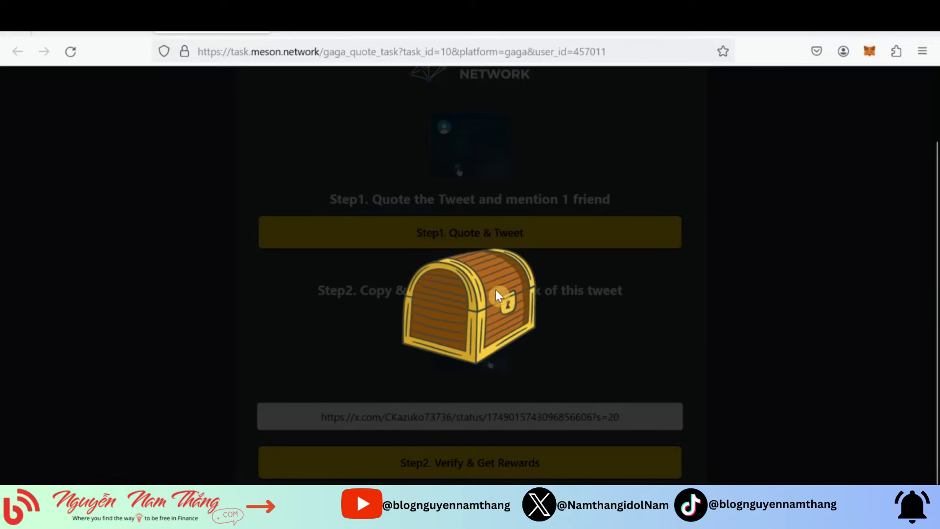
{"action": "left_click", "coordinate": [495, 320]}
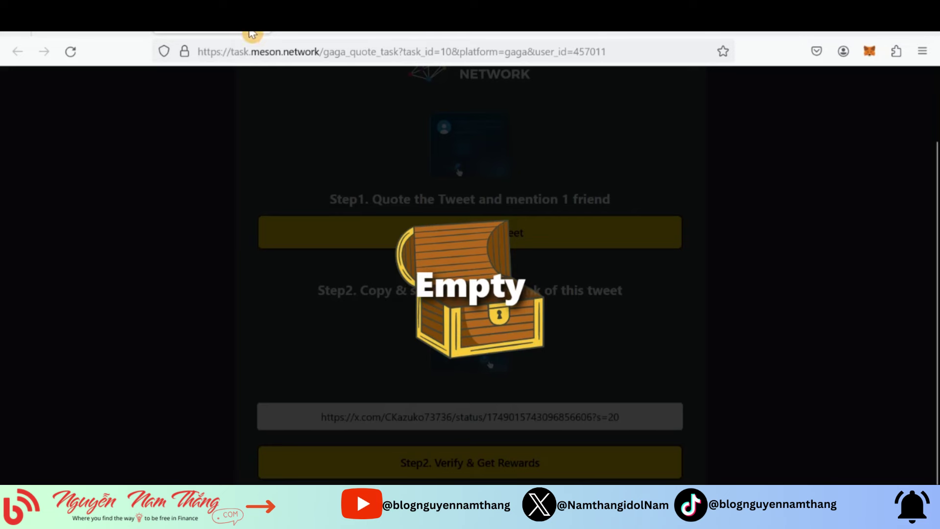
{"action": "left_click", "coordinate": [92, 25]}
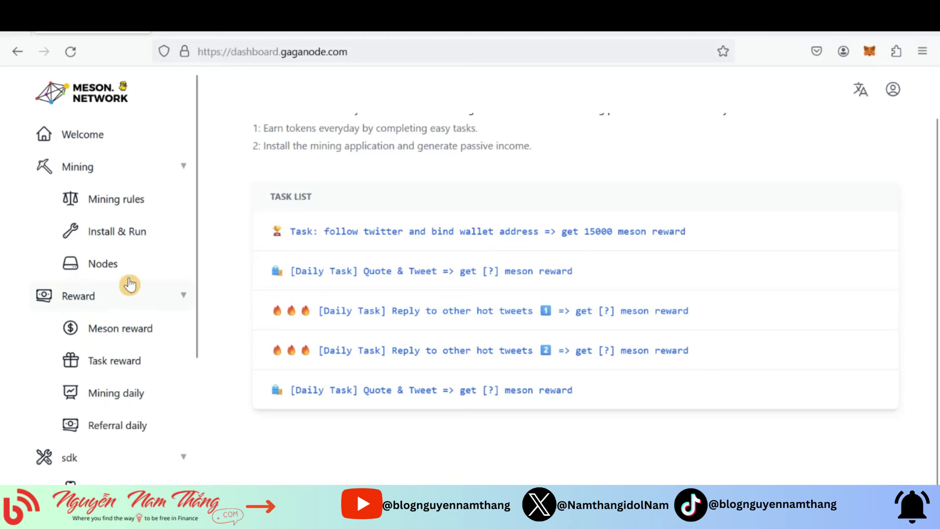
{"action": "left_click", "coordinate": [856, 99]}
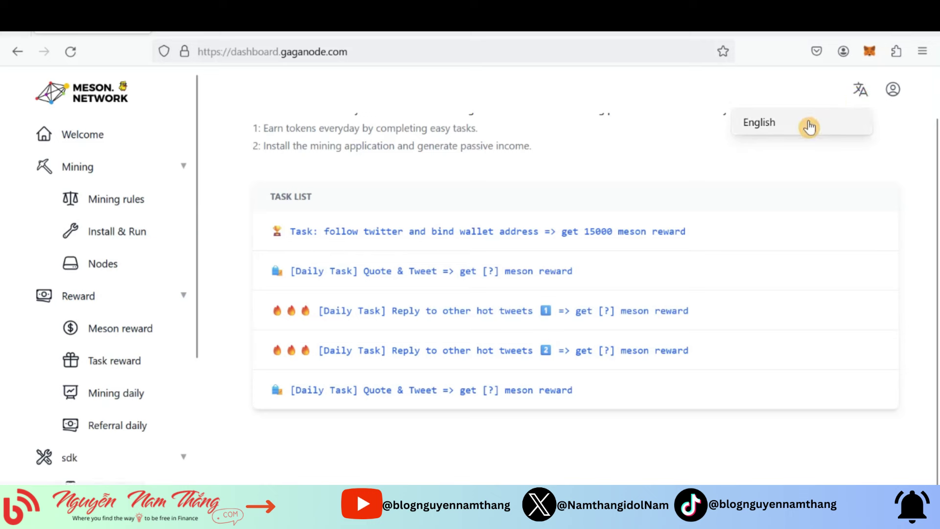
{"action": "left_click", "coordinate": [234, 164]}
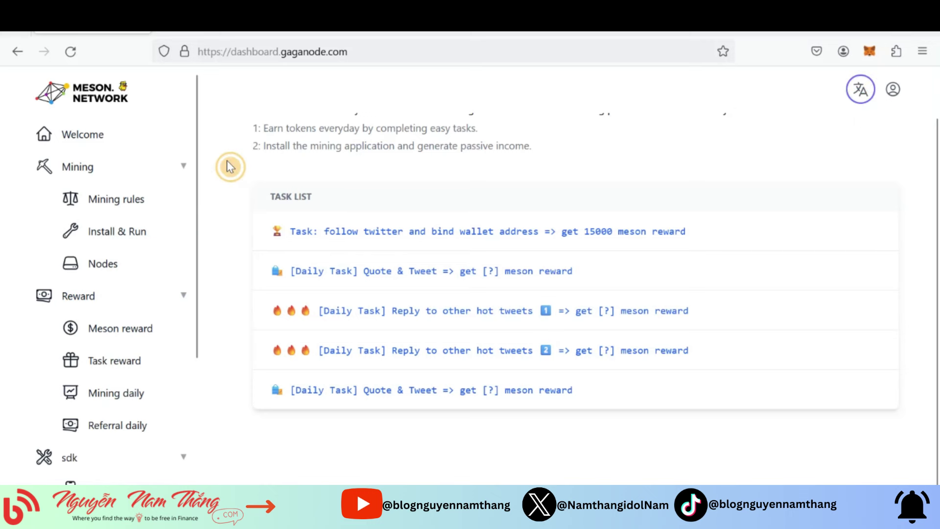
{"action": "right_click", "coordinate": [694, 135]}
{"action": "left_click", "coordinate": [607, 111]}
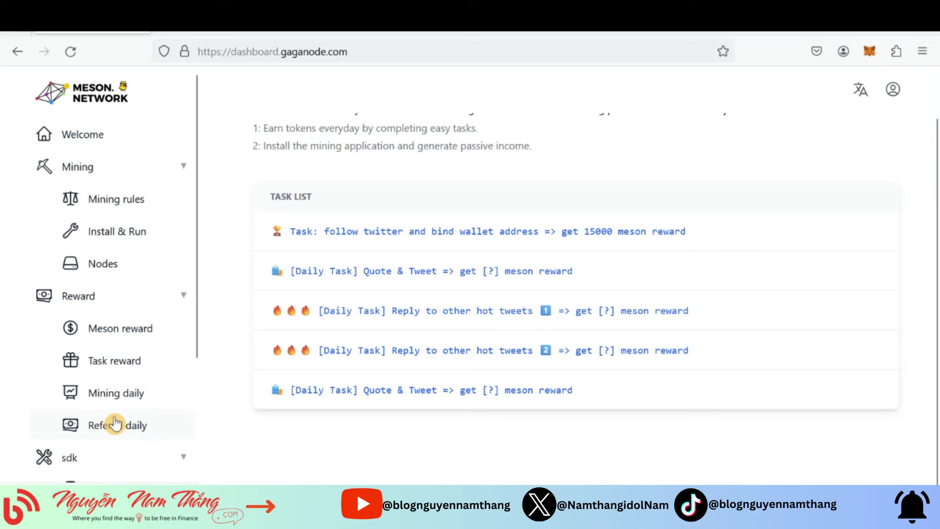
Step: Open the Meson reward page and approve switching the wallet's network from CORE to Goerli
{"action": "left_click", "coordinate": [105, 331]}
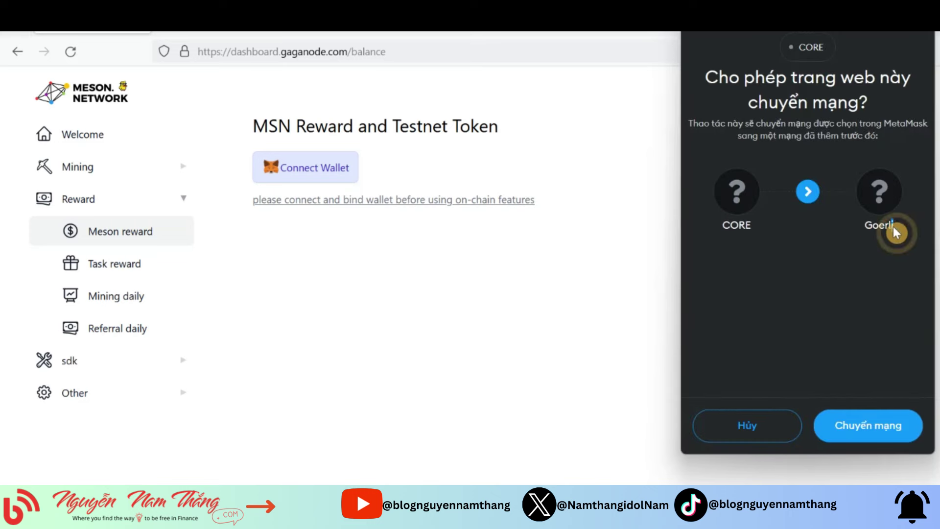
{"action": "left_click", "coordinate": [865, 424]}
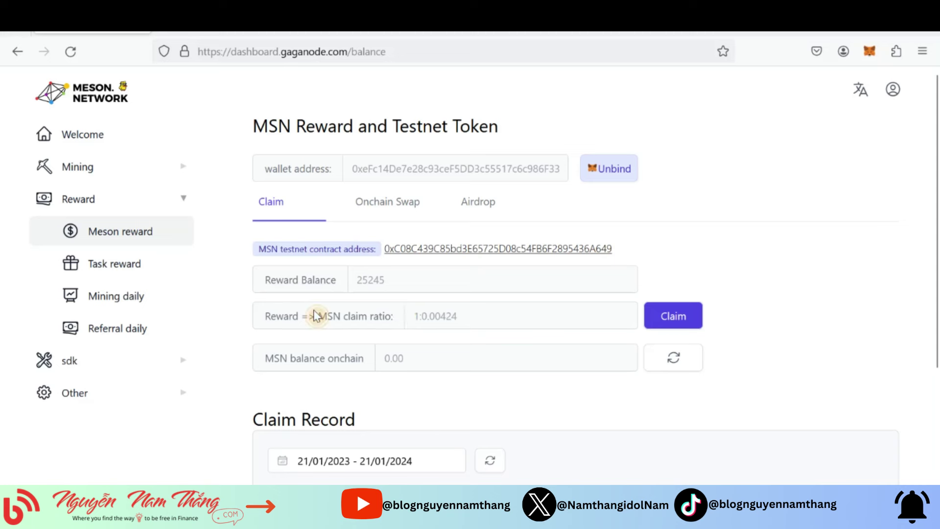
Step: Check the MSN claim ratio and copy the full Reward Balance value
{"action": "left_click_drag", "start_coordinate": [345, 316], "coordinate": [387, 319]}
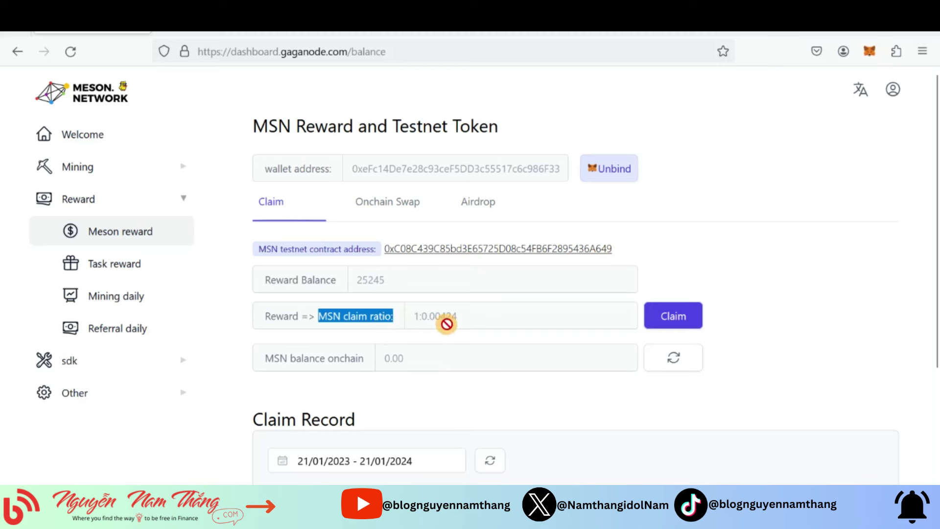
{"action": "left_click_drag", "start_coordinate": [469, 317], "coordinate": [406, 322]}
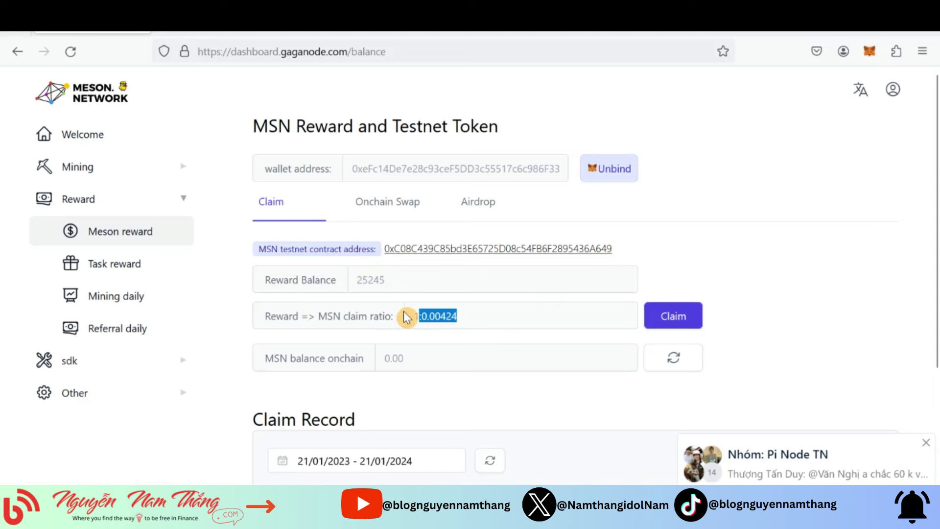
{"action": "left_click_drag", "start_coordinate": [385, 280], "coordinate": [361, 281]}
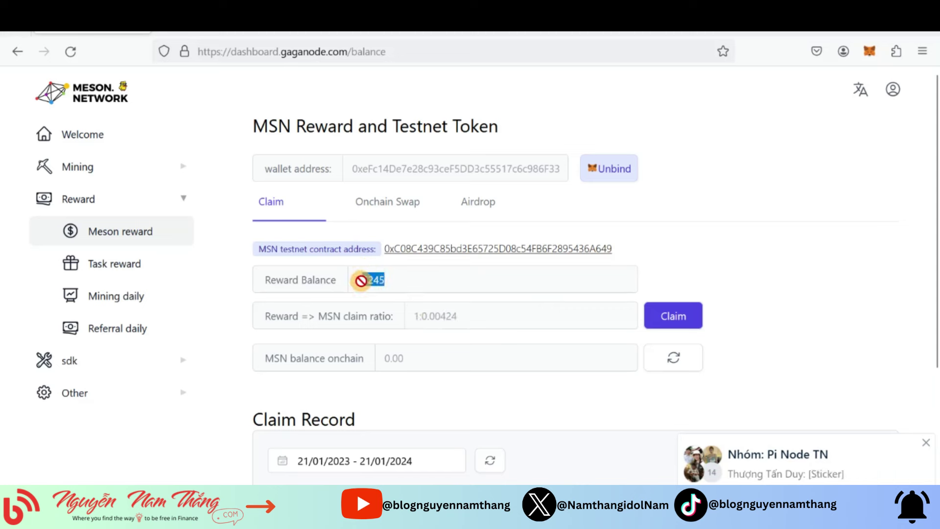
{"action": "right_click", "coordinate": [366, 282]}
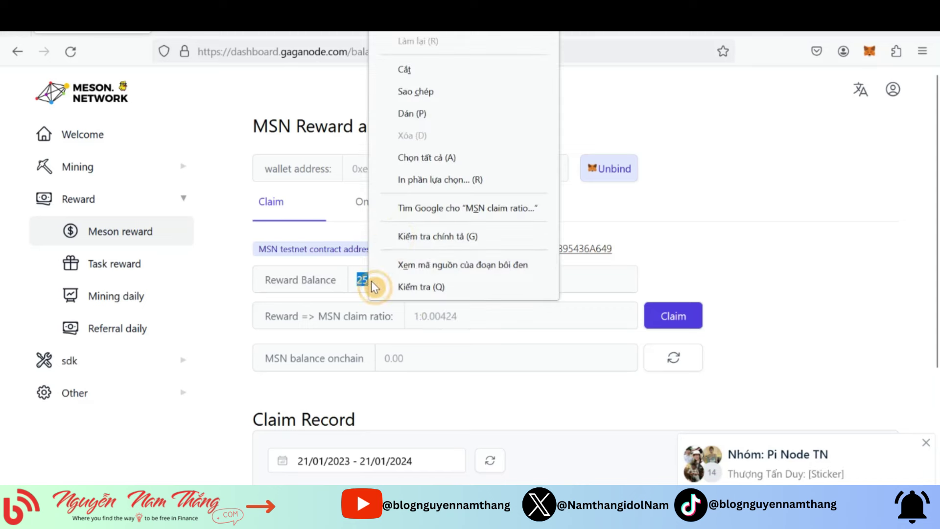
{"action": "left_click", "coordinate": [420, 97]}
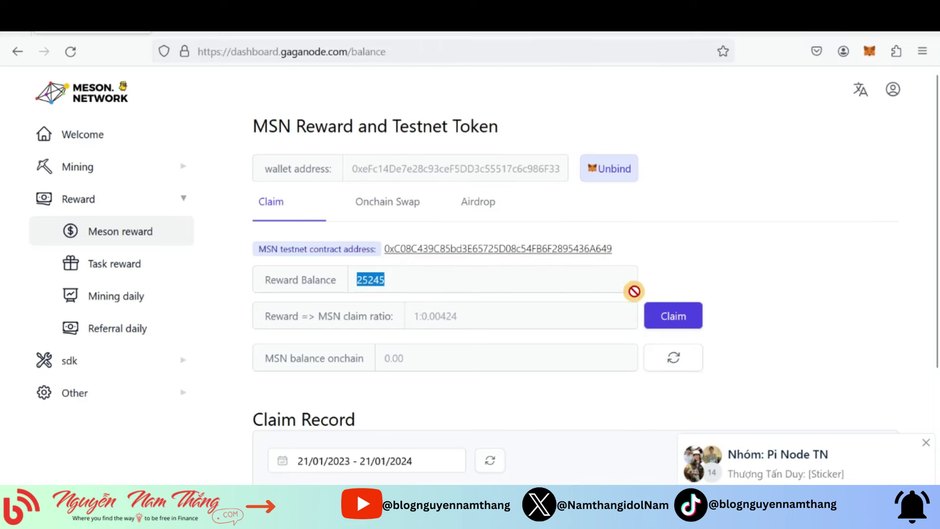
Step: Claim an amount of 25245 on the ETH test net (GoerliETH) chain and confirm the irreversible transfer
{"action": "left_click", "coordinate": [657, 318]}
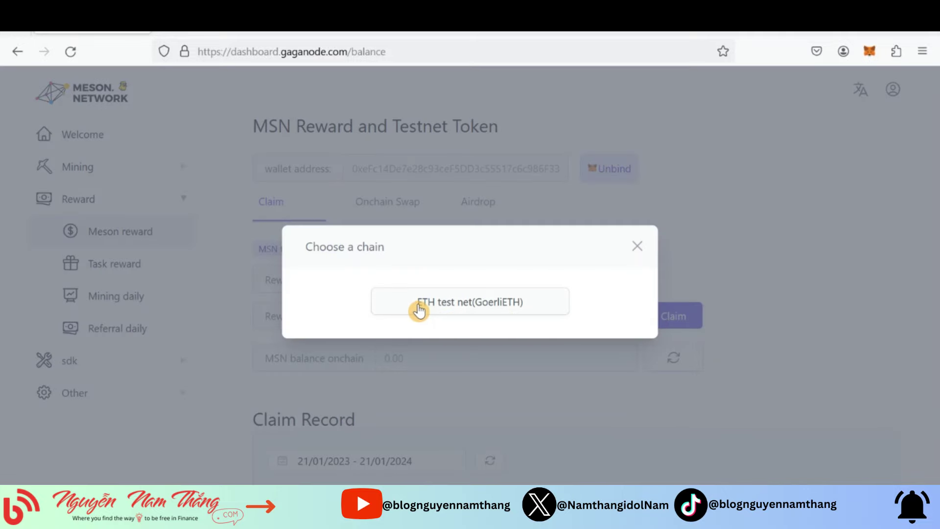
{"action": "left_click", "coordinate": [464, 315]}
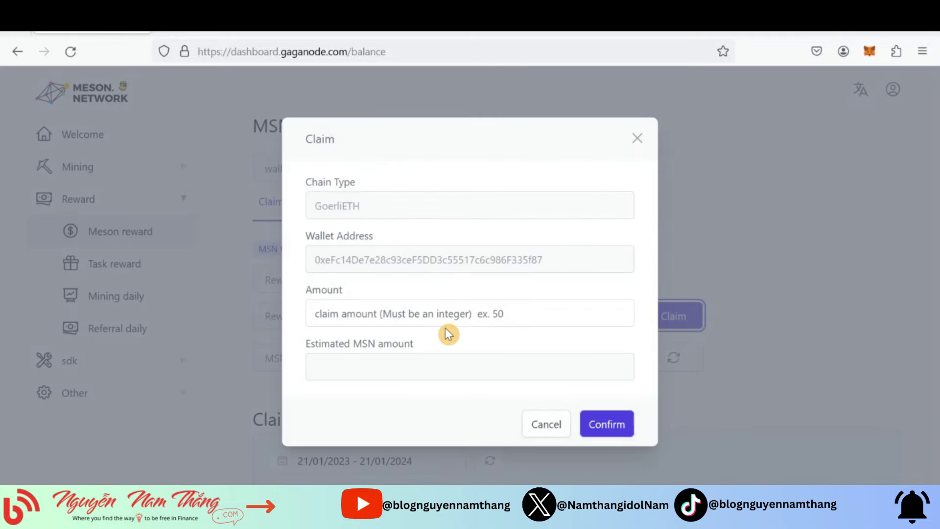
{"action": "left_click", "coordinate": [361, 313]}
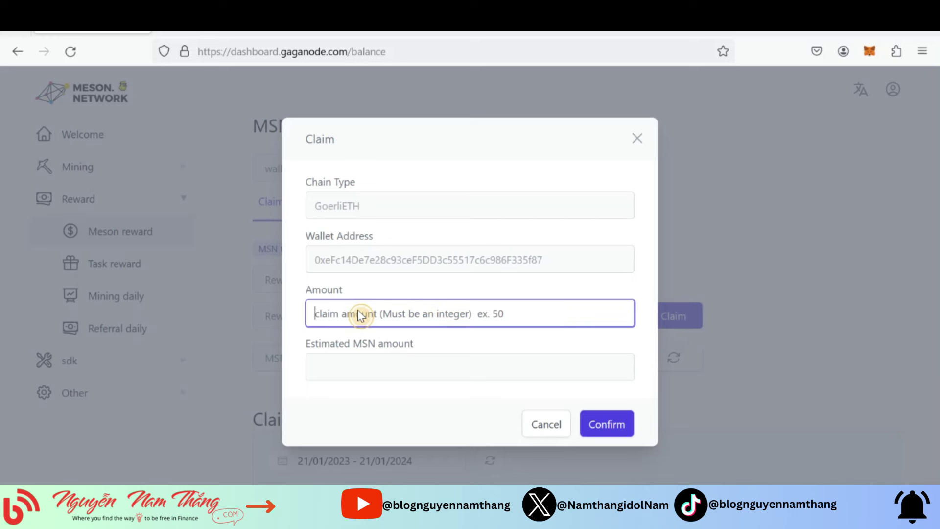
{"action": "right_click", "coordinate": [361, 313]}
{"action": "left_click", "coordinate": [399, 203]}
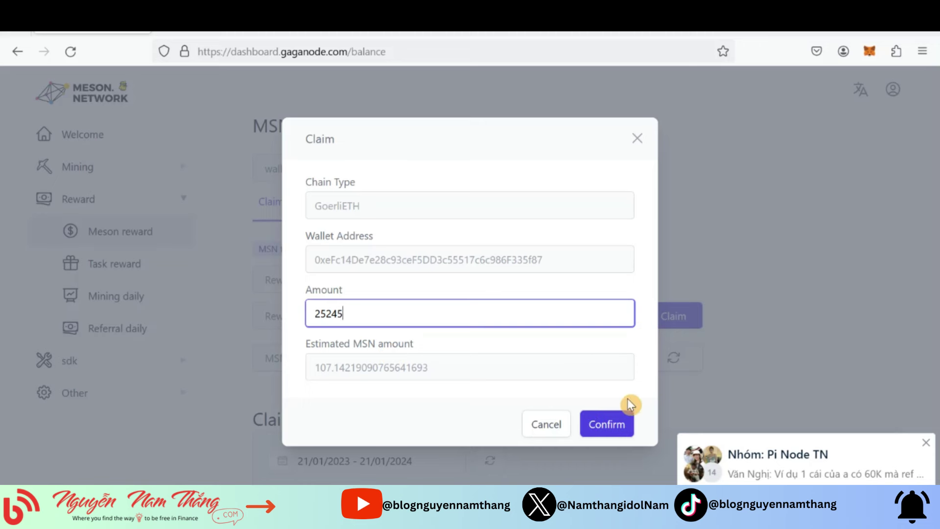
{"action": "left_click", "coordinate": [610, 427]}
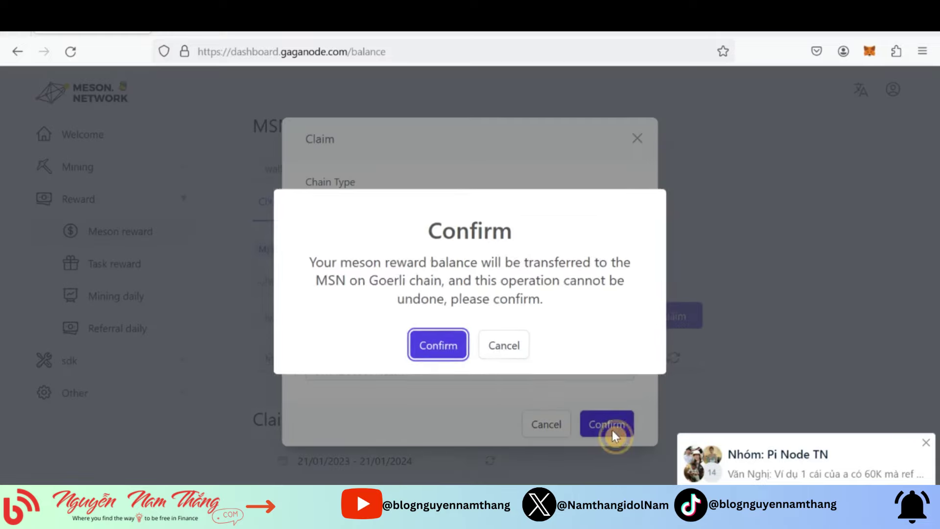
{"action": "left_click", "coordinate": [453, 349]}
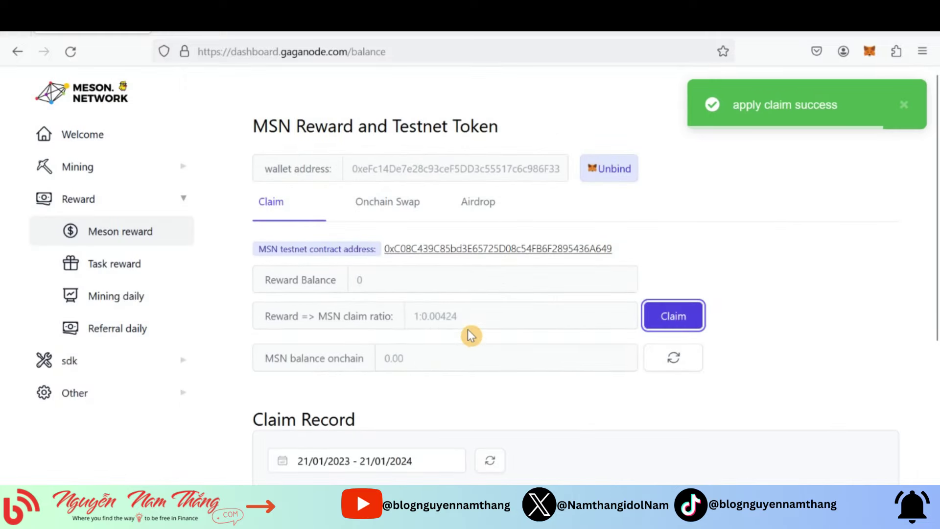
Step: Try to get the token for the 25245 claim record and review the gas fee and total in the wallet request
{"action": "scroll", "coordinate": [472, 338], "scroll_direction": "down", "scroll_amount": 5}
{"action": "mouse_move", "coordinate": [447, 368]}
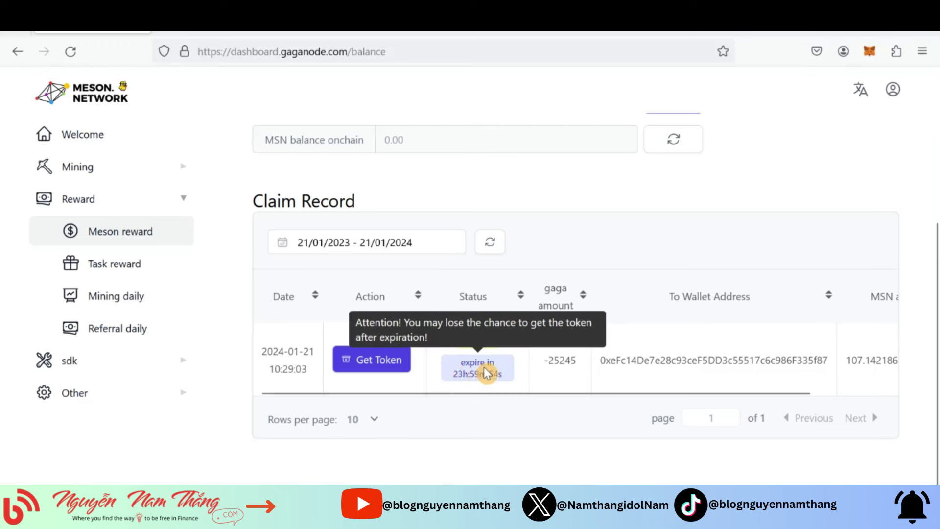
{"action": "left_click", "coordinate": [389, 363]}
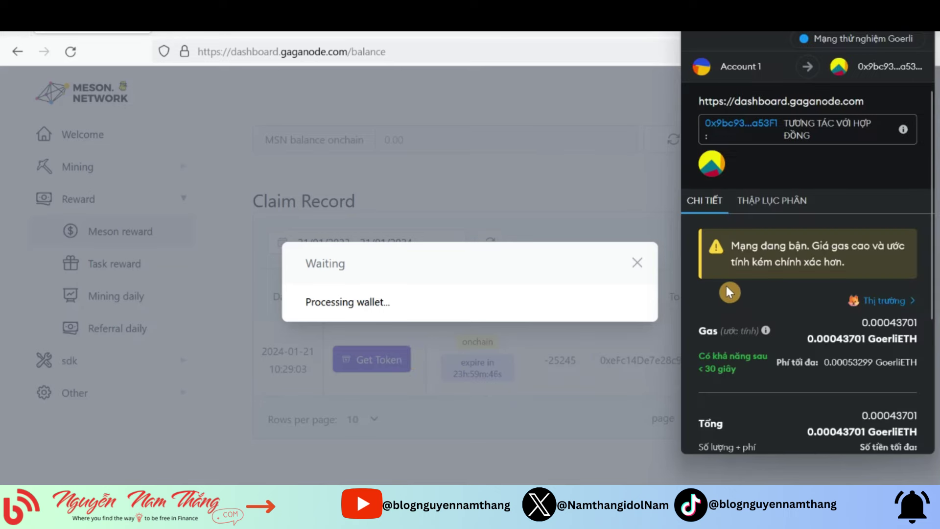
{"action": "scroll", "coordinate": [811, 316], "scroll_direction": "down", "scroll_amount": 3}
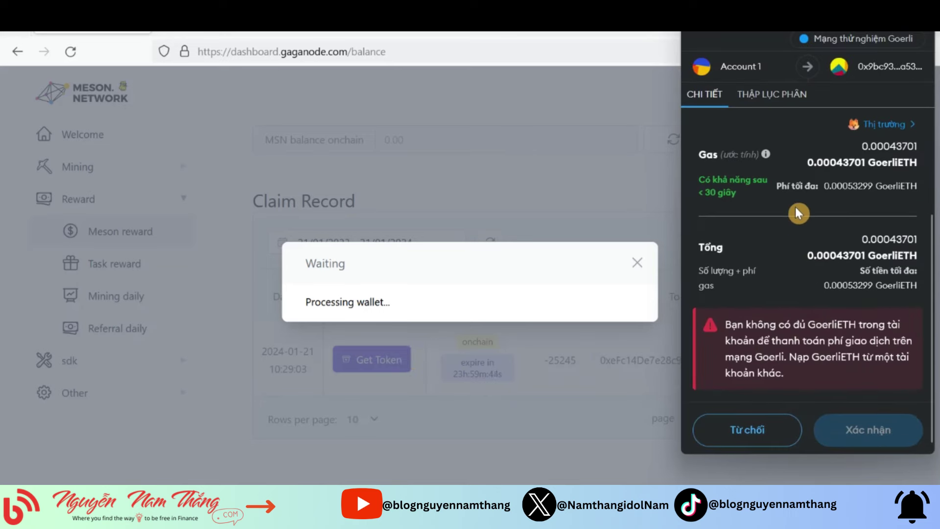
{"action": "scroll", "coordinate": [837, 275], "scroll_direction": "down", "scroll_amount": 1}
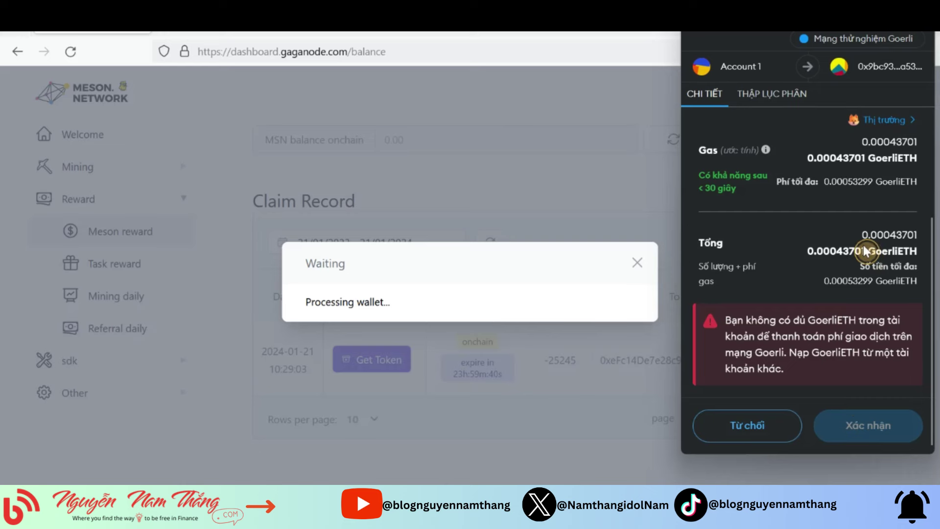
{"action": "left_click_drag", "start_coordinate": [868, 248], "coordinate": [893, 244]}
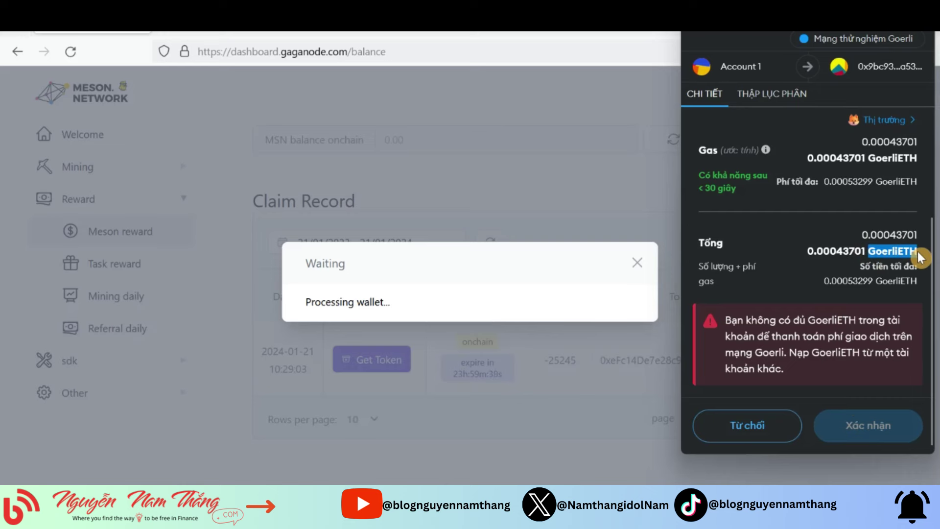
Step: Reopen the pending contract transaction in the MetaMask wallet and reject it
{"action": "left_click", "coordinate": [645, 153]}
{"action": "left_click", "coordinate": [868, 51]}
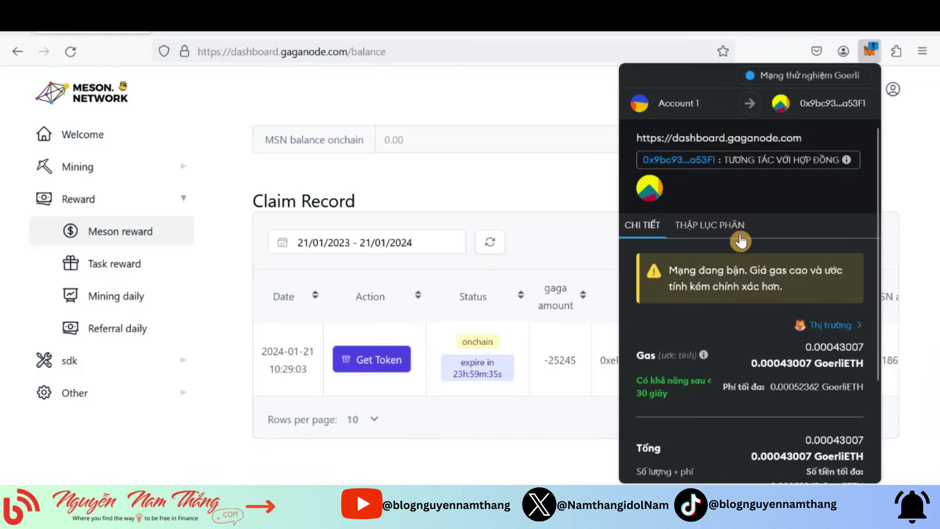
{"action": "scroll", "coordinate": [730, 417], "scroll_direction": "down", "scroll_amount": 3}
{"action": "left_click", "coordinate": [713, 471]}
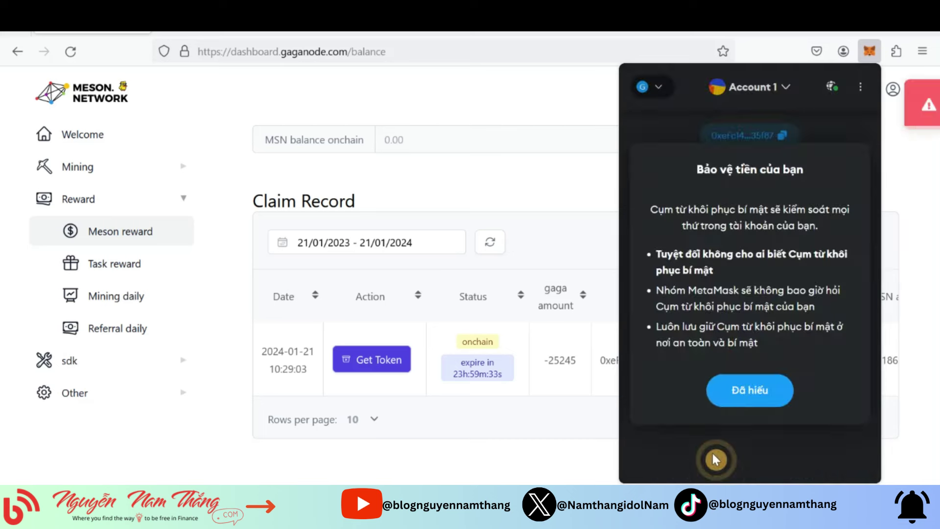
Step: Dismiss the recovery phrase notice in the wallet and check its token list for the GoerliETH balance
{"action": "left_click", "coordinate": [747, 389]}
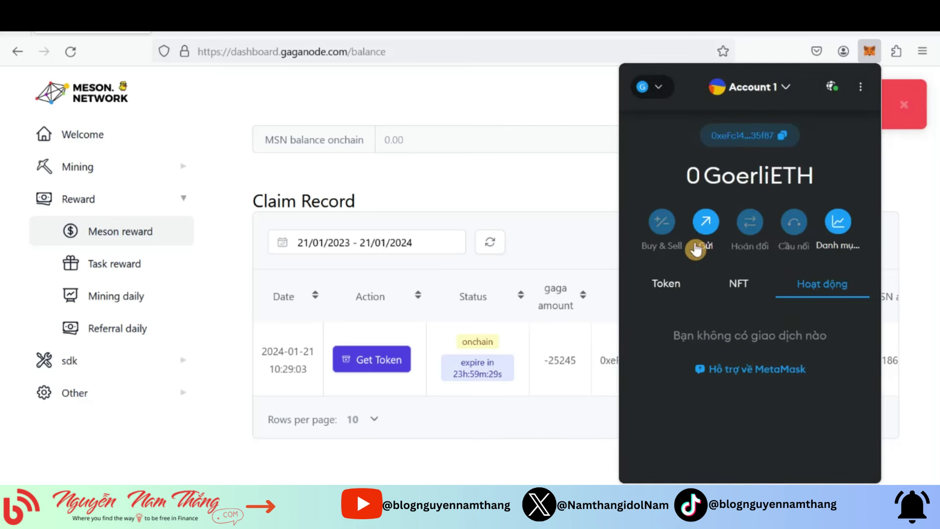
{"action": "left_click", "coordinate": [667, 282]}
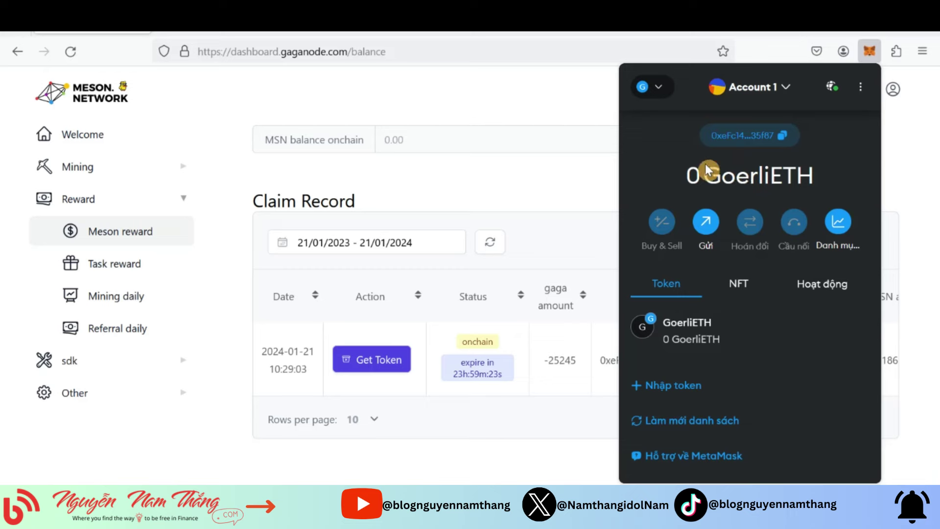
{"action": "left_click", "coordinate": [584, 103]}
Step: Search for "faucet goerli ETH" in a new browser tab and open the Ethereum Goerli Faucet result
{"action": "left_click", "coordinate": [744, 35]}
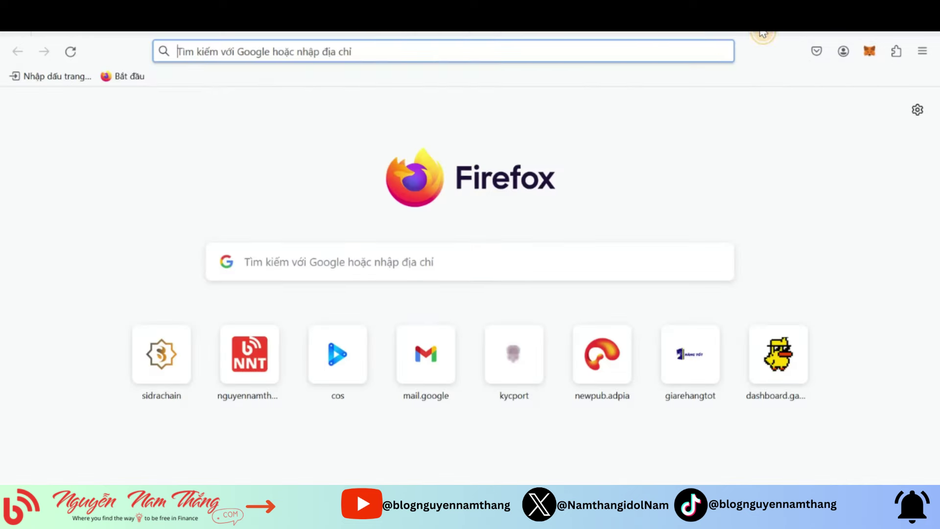
{"action": "left_click", "coordinate": [301, 52]}
{"action": "type", "text": "f"}
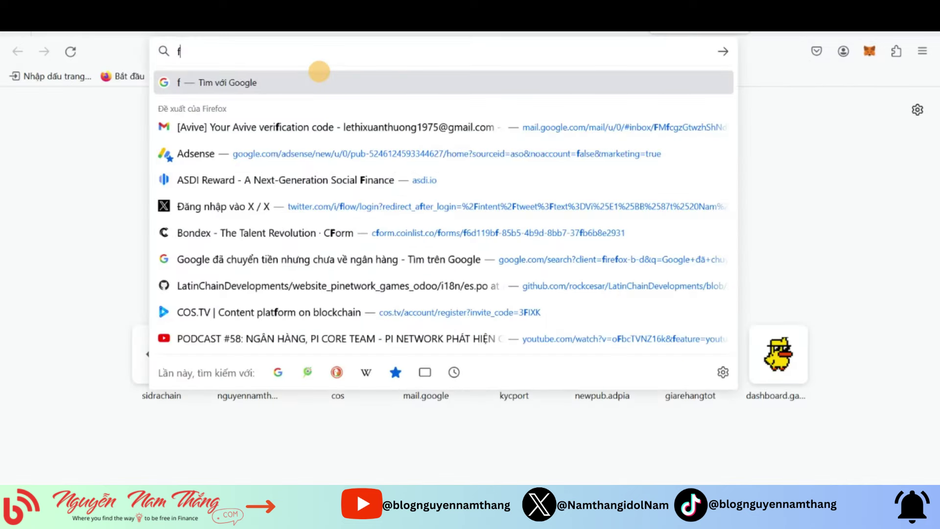
{"action": "type", "text": "aucet G"}
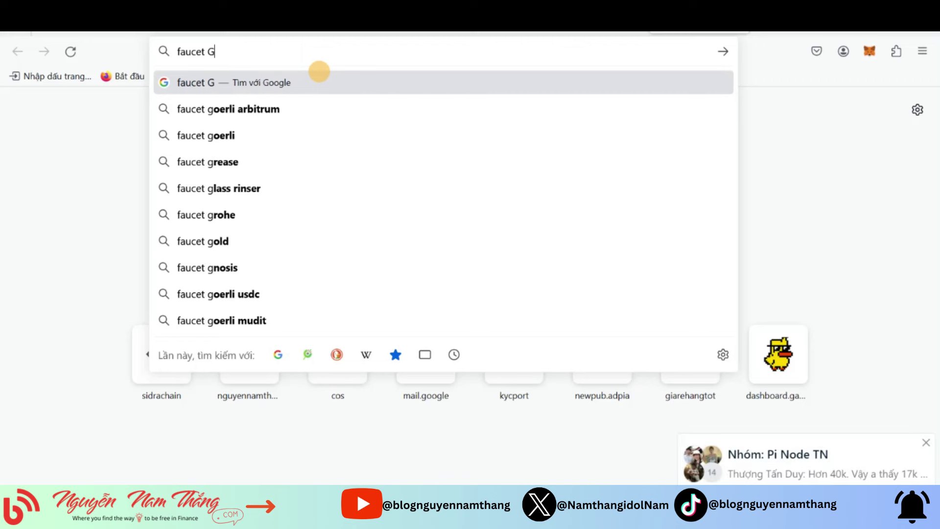
{"action": "key", "text": "Down"}
{"action": "key", "text": "BackSpace"}
{"action": "key", "text": "BackSpace"}
{"action": "key", "text": "BackSpace"}
{"action": "key", "text": "BackSpace"}
{"action": "key", "text": "BackSpace"}
{"action": "key", "text": "BackSpace"}
{"action": "key", "text": "BackSpace"}
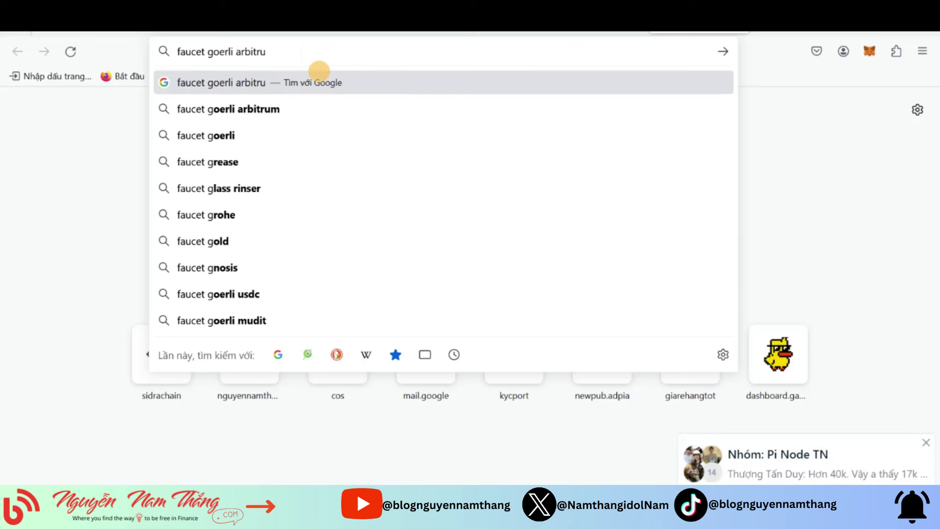
{"action": "key", "text": "BackSpace"}
{"action": "type", "text": "ETH"}
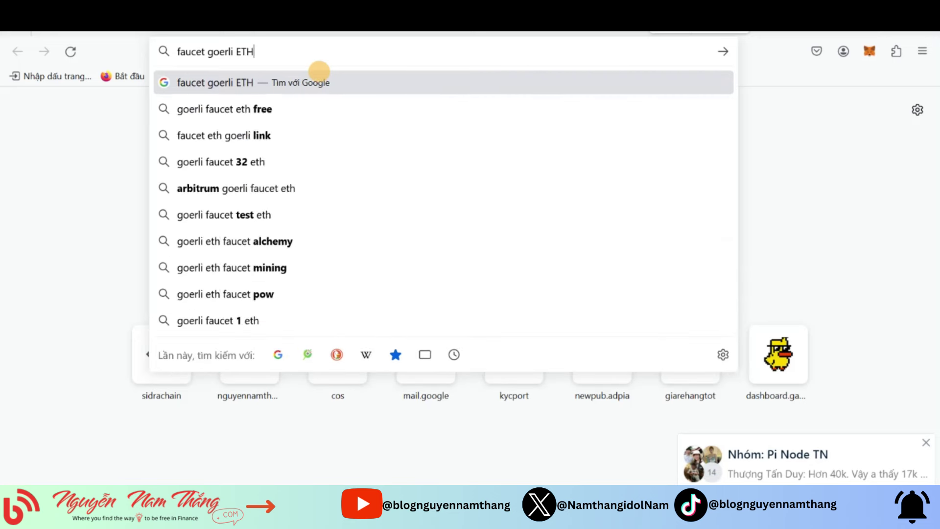
{"action": "key", "text": "Return"}
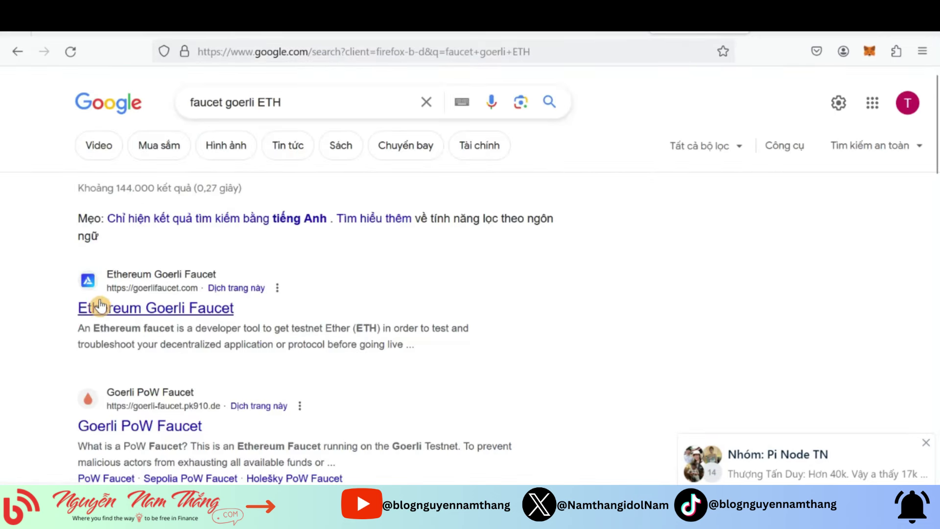
{"action": "left_click", "coordinate": [139, 309]}
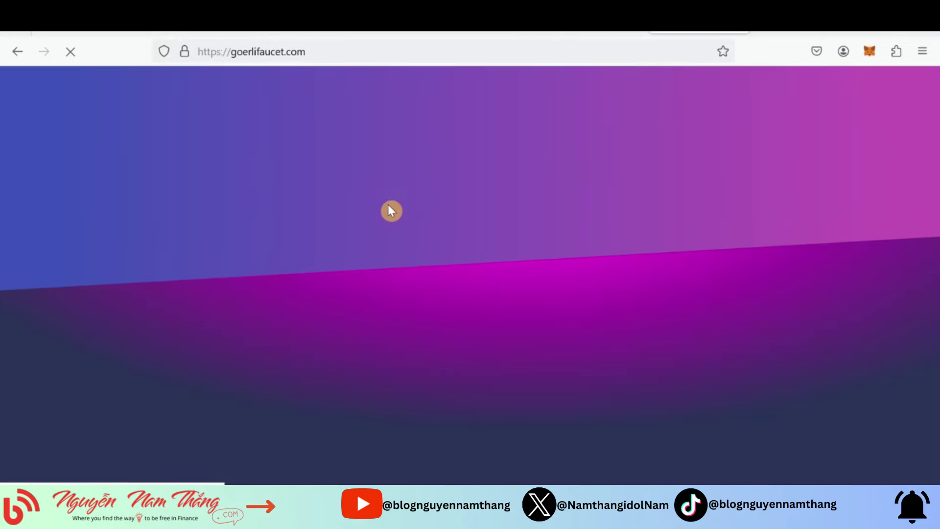
{"action": "scroll", "coordinate": [440, 235], "scroll_direction": "down", "scroll_amount": 2}
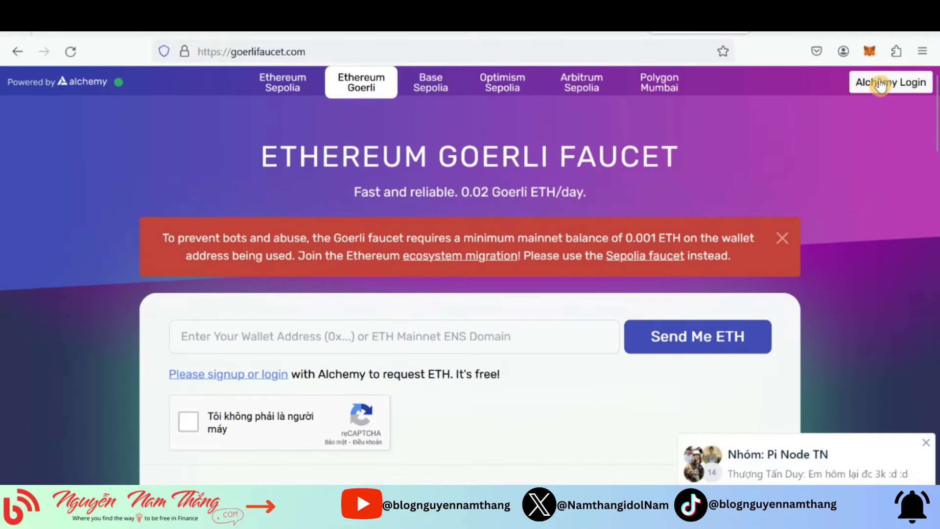
Step: Log in to Alchemy from the faucet page with a Google account and complete the hCaptcha human check
{"action": "left_click", "coordinate": [901, 84]}
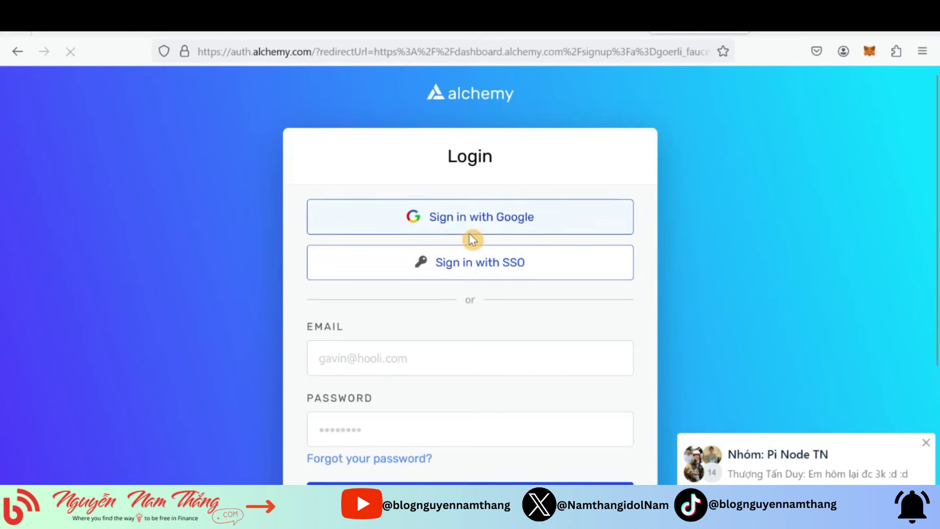
{"action": "left_click", "coordinate": [532, 219]}
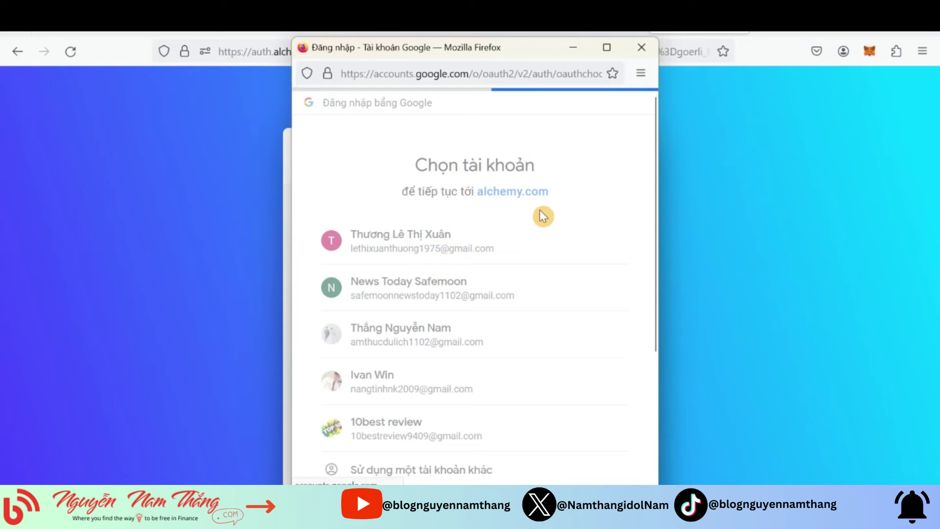
{"action": "left_click", "coordinate": [522, 360]}
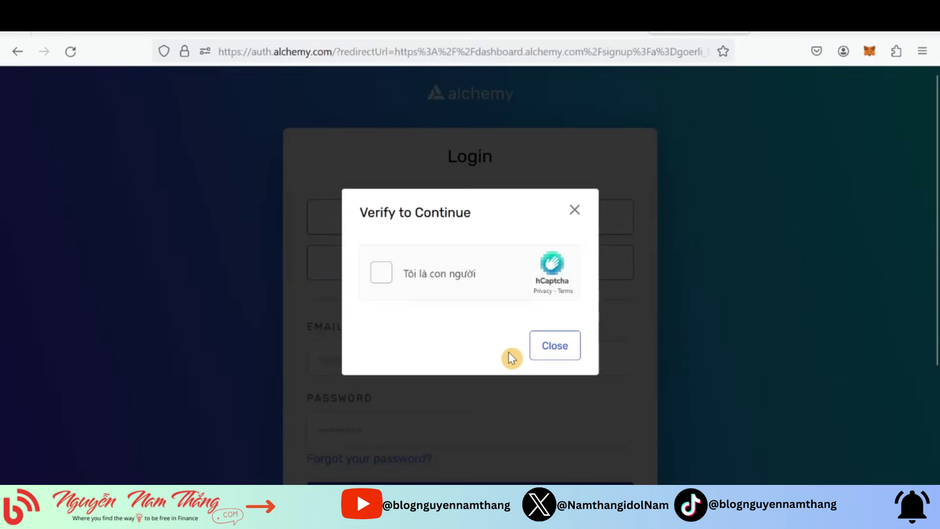
{"action": "left_click", "coordinate": [381, 275]}
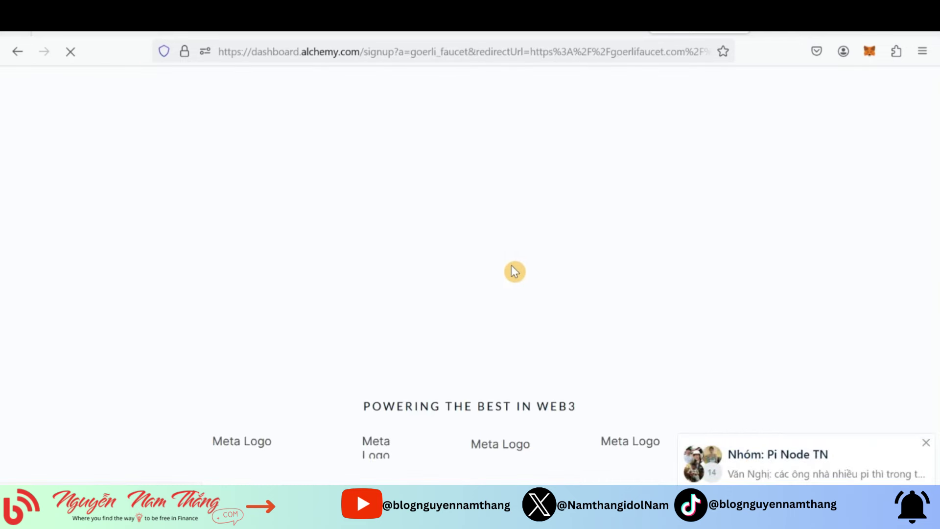
Step: Choose DeFi as the project type in the Alchemy signup and continue to the chain question
{"action": "scroll", "coordinate": [458, 255], "scroll_direction": "down", "scroll_amount": 5}
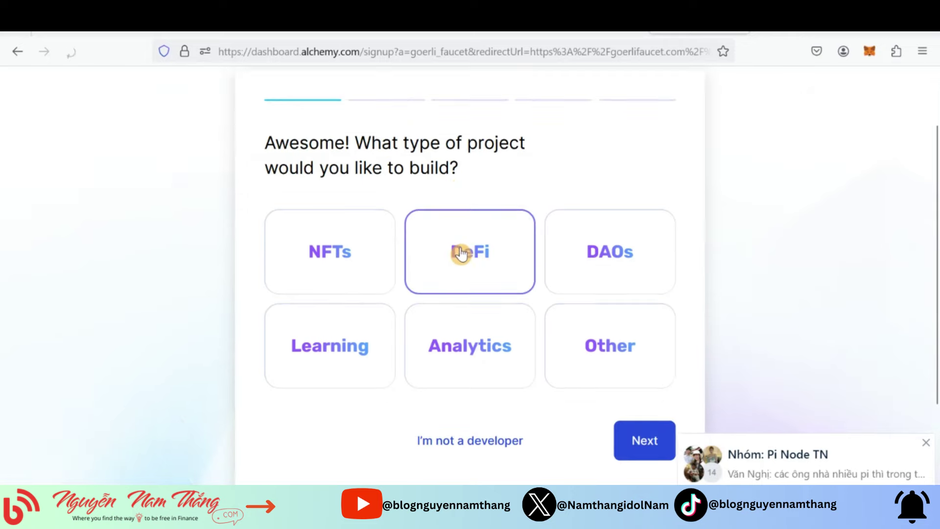
{"action": "scroll", "coordinate": [478, 269], "scroll_direction": "up", "scroll_amount": 5}
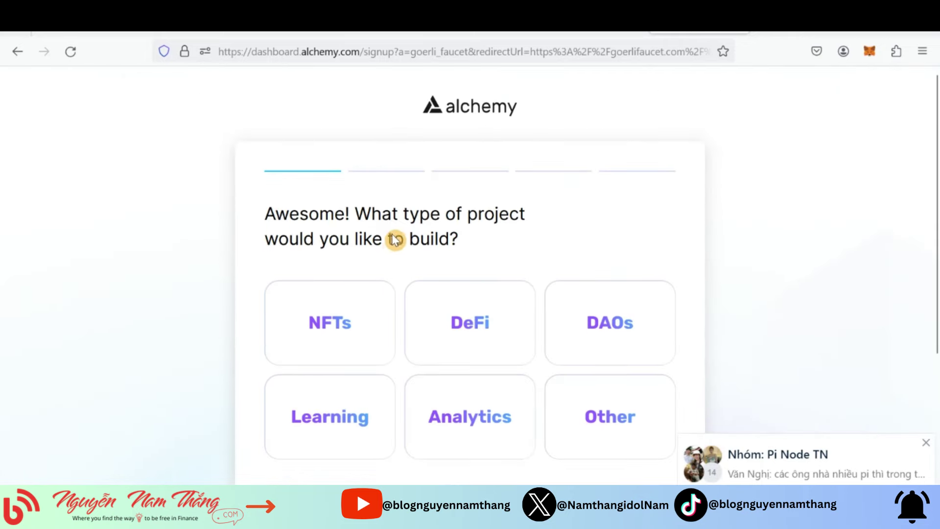
{"action": "scroll", "coordinate": [392, 230], "scroll_direction": "down", "scroll_amount": 3}
{"action": "left_click", "coordinate": [435, 237]}
{"action": "left_click", "coordinate": [612, 365]}
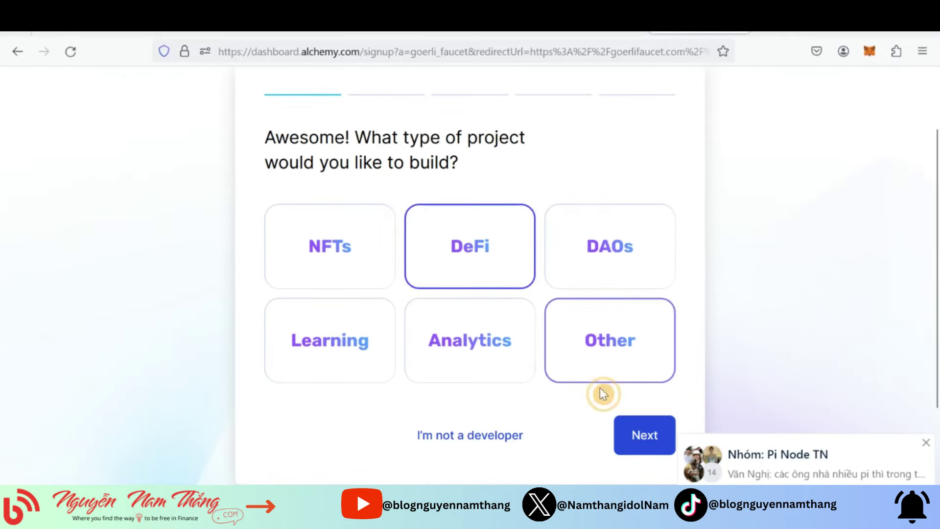
{"action": "scroll", "coordinate": [534, 405], "scroll_direction": "down", "scroll_amount": 3}
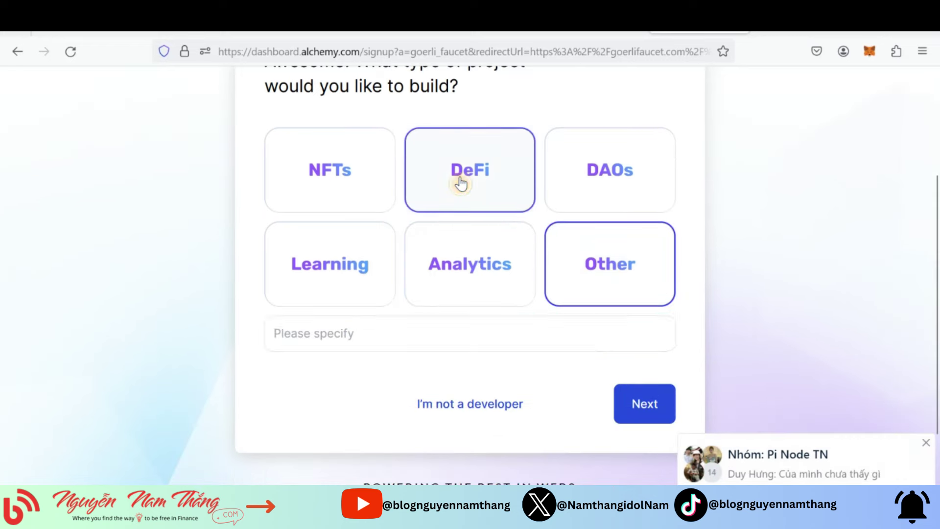
{"action": "left_click", "coordinate": [457, 183]}
{"action": "left_click", "coordinate": [629, 361]}
Step: Select Solana as the chain to use and continue to the plan choice
{"action": "scroll", "coordinate": [571, 352], "scroll_direction": "down", "scroll_amount": 5}
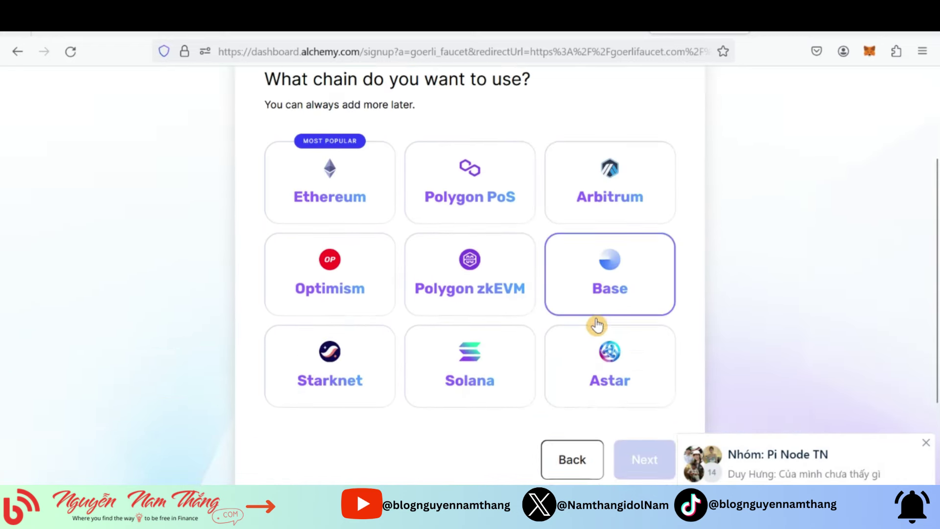
{"action": "left_click", "coordinate": [497, 356]}
{"action": "left_click", "coordinate": [645, 442]}
{"action": "scroll", "coordinate": [573, 384], "scroll_direction": "up", "scroll_amount": 3}
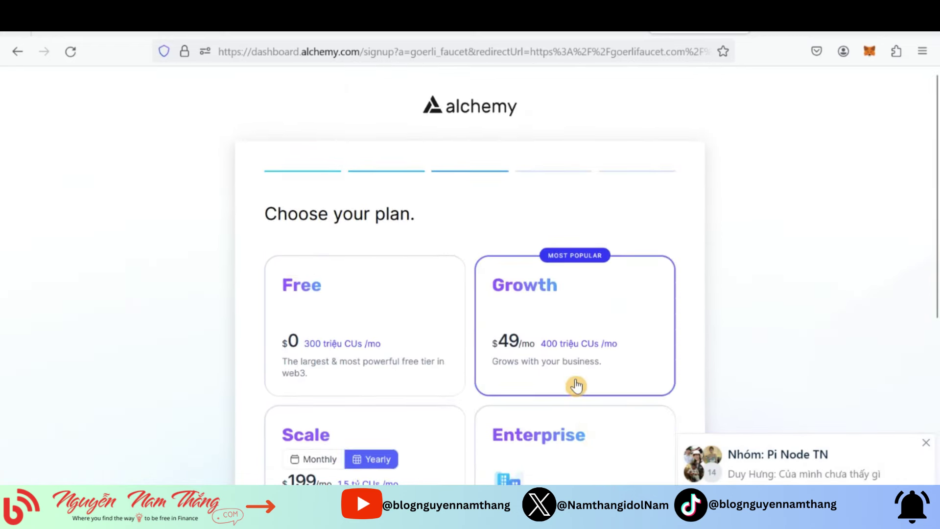
Step: Choose the Free plan, answer "Internet" to how you heard about Alchemy, and finish the signup
{"action": "left_click", "coordinate": [397, 326]}
{"action": "scroll", "coordinate": [343, 210], "scroll_direction": "down", "scroll_amount": 6}
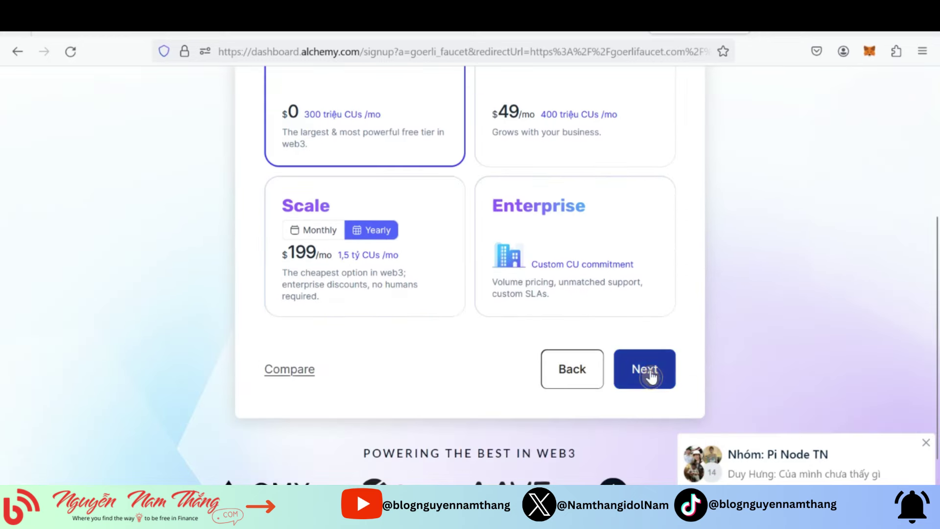
{"action": "left_click", "coordinate": [651, 372]}
{"action": "left_click", "coordinate": [576, 324]}
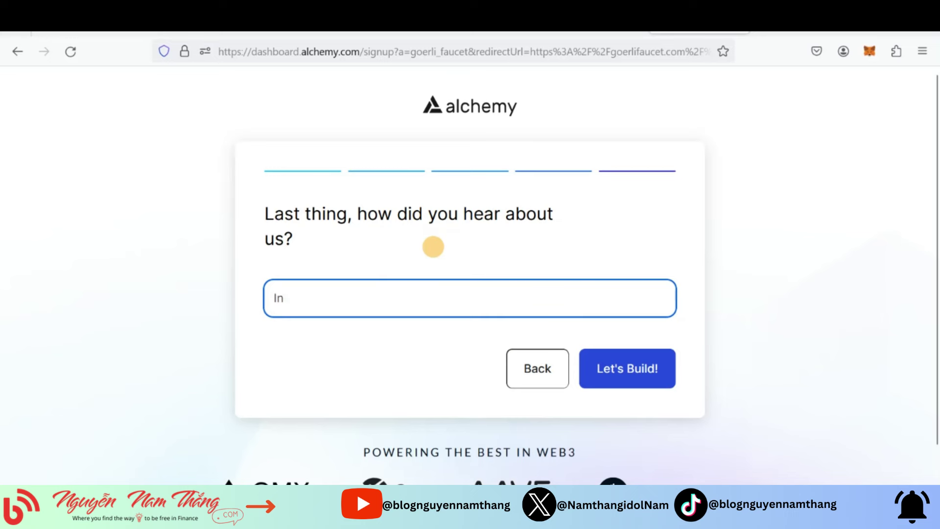
{"action": "type", "text": "Internet"}
{"action": "left_click", "coordinate": [598, 373]}
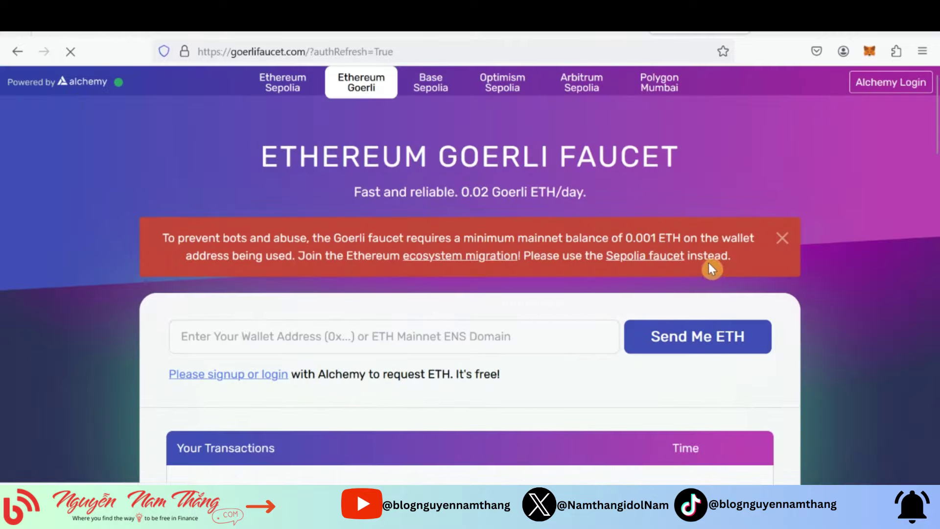
Step: Copy the Account 1 address from MetaMask and paste it into the Goerli faucet's wallet address field
{"action": "left_click", "coordinate": [869, 51]}
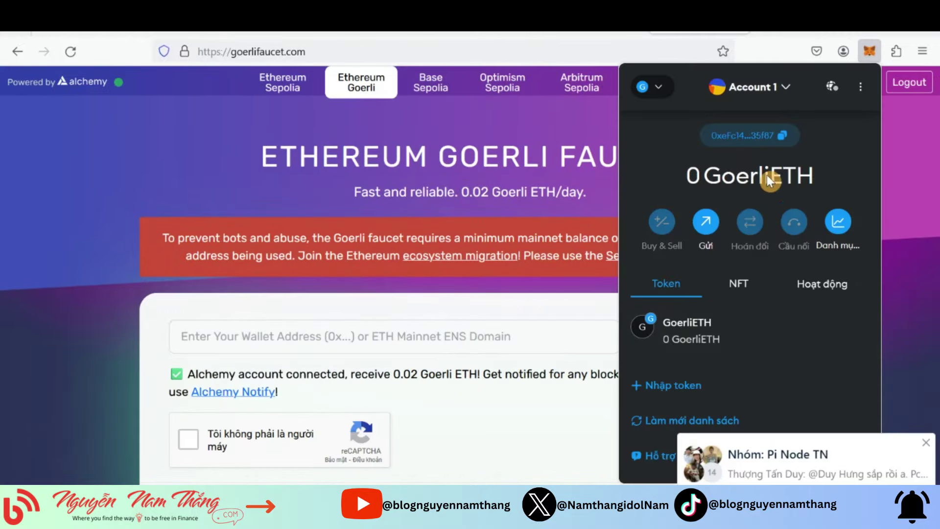
{"action": "left_click", "coordinate": [780, 136]}
{"action": "left_click", "coordinate": [325, 329]}
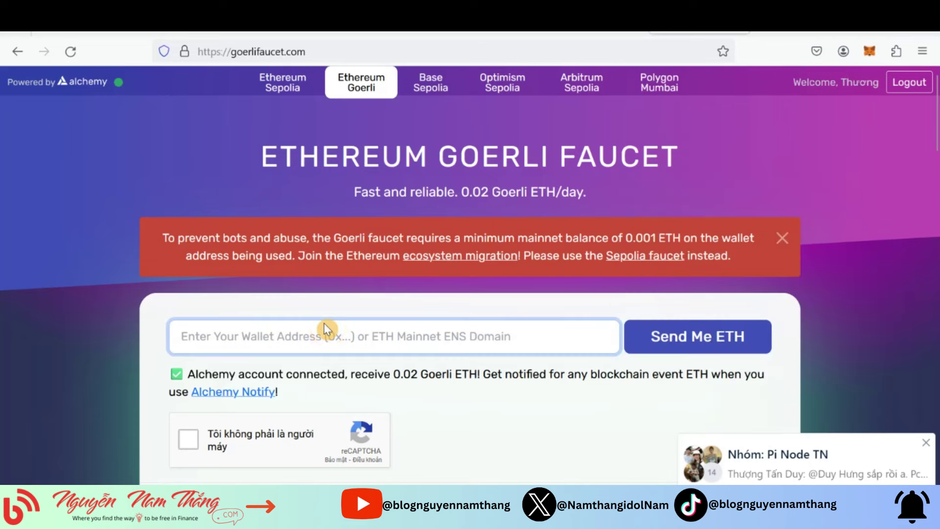
{"action": "key", "text": "ctrl+v"}
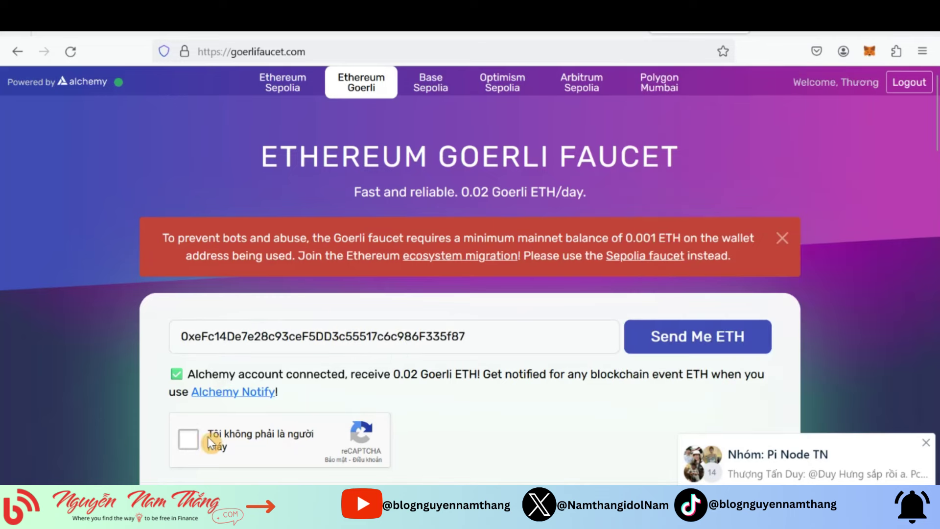
Step: Complete the Goerli faucet's reCAPTCHA, selecting the images that contain stairs and verifying the selection
{"action": "left_click", "coordinate": [196, 439]}
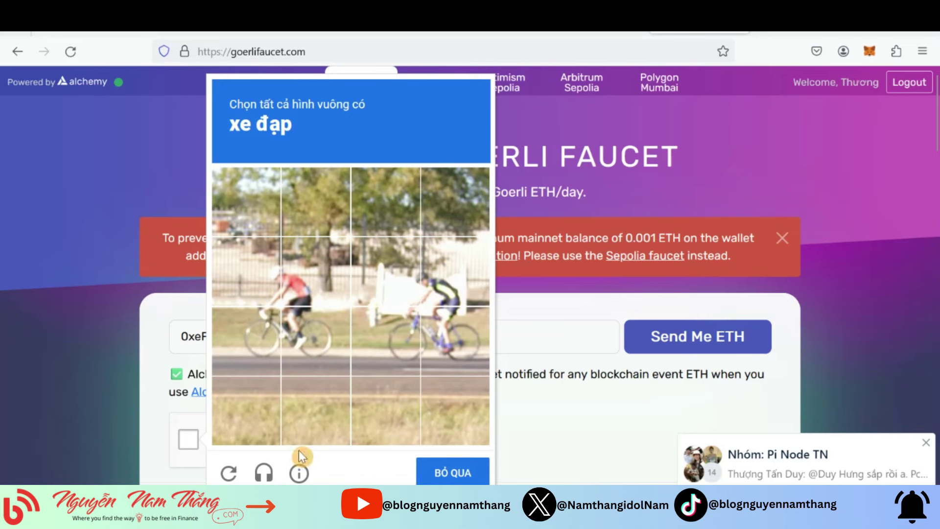
{"action": "left_click", "coordinate": [430, 475]}
{"action": "left_click", "coordinate": [399, 472]}
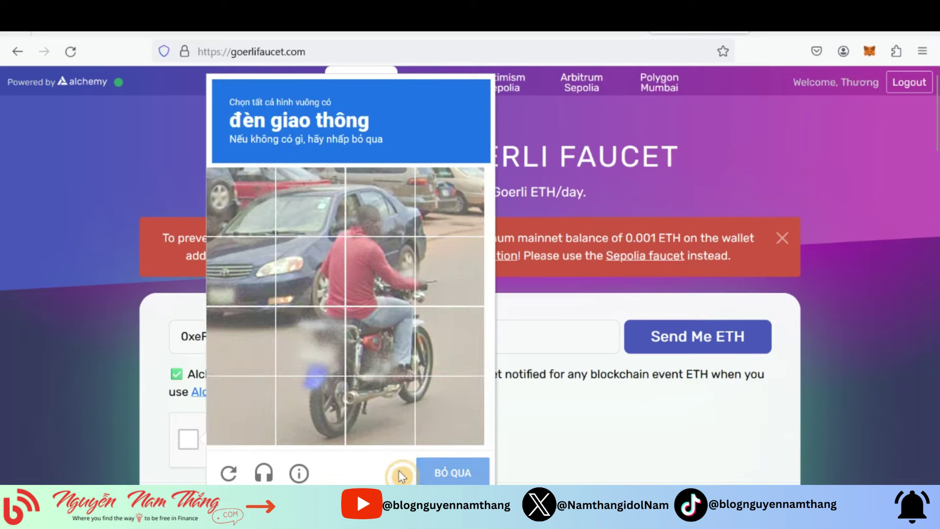
{"action": "left_click", "coordinate": [421, 470]}
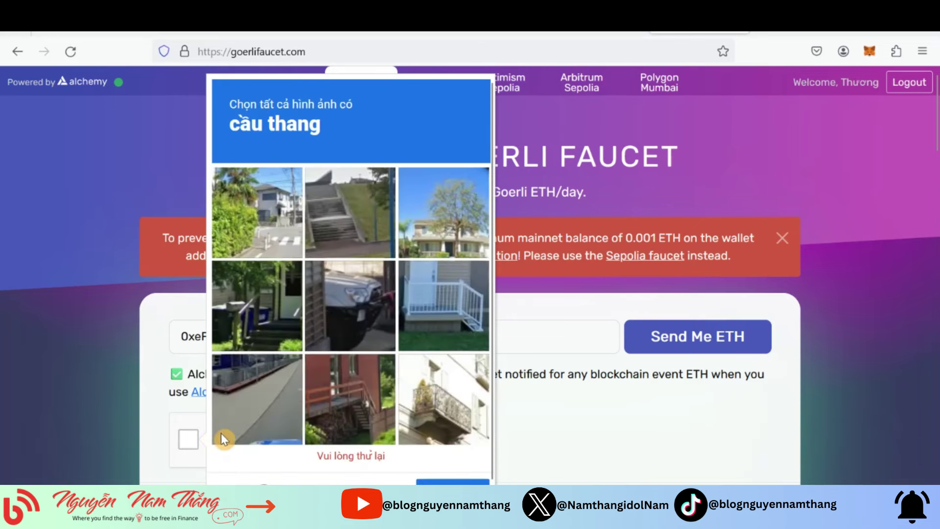
{"action": "left_click", "coordinate": [326, 211]}
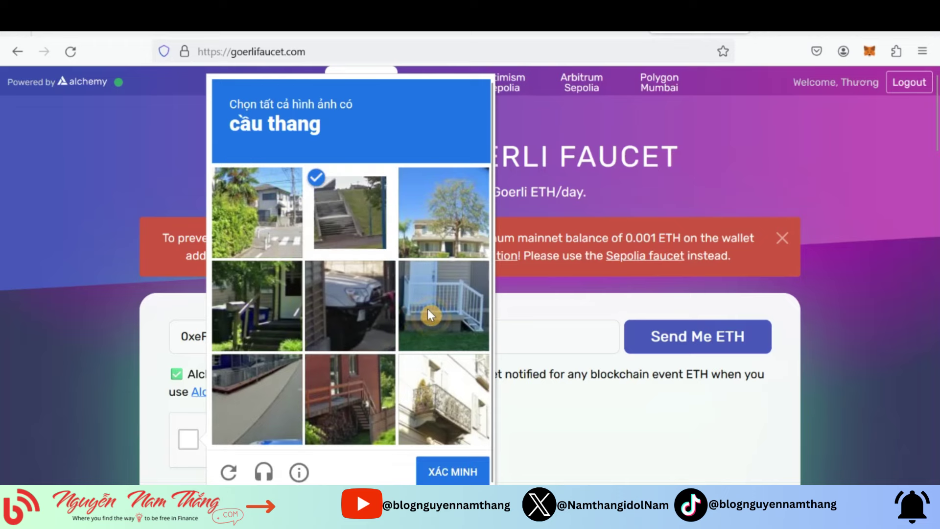
{"action": "left_click", "coordinate": [431, 314]}
{"action": "left_click", "coordinate": [258, 345]}
{"action": "left_click", "coordinate": [451, 471]}
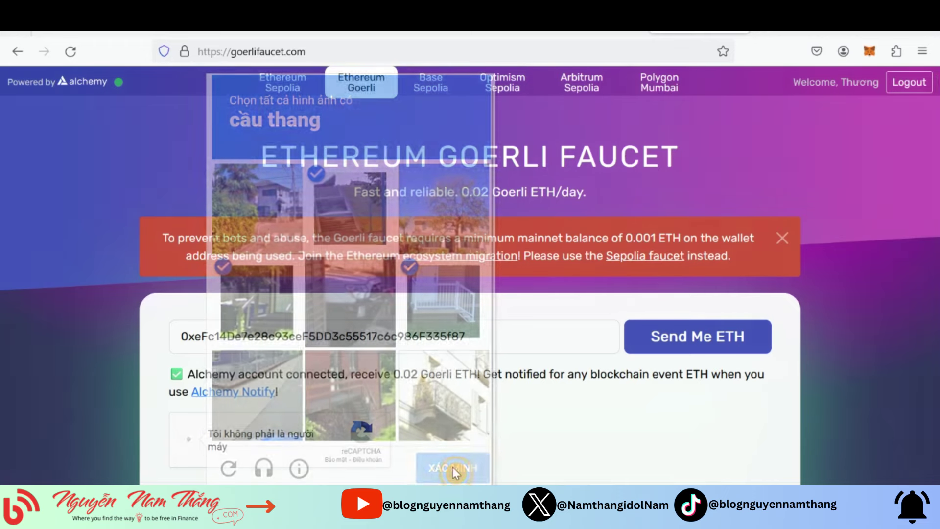
{"action": "scroll", "coordinate": [559, 300], "scroll_direction": "down", "scroll_amount": 2}
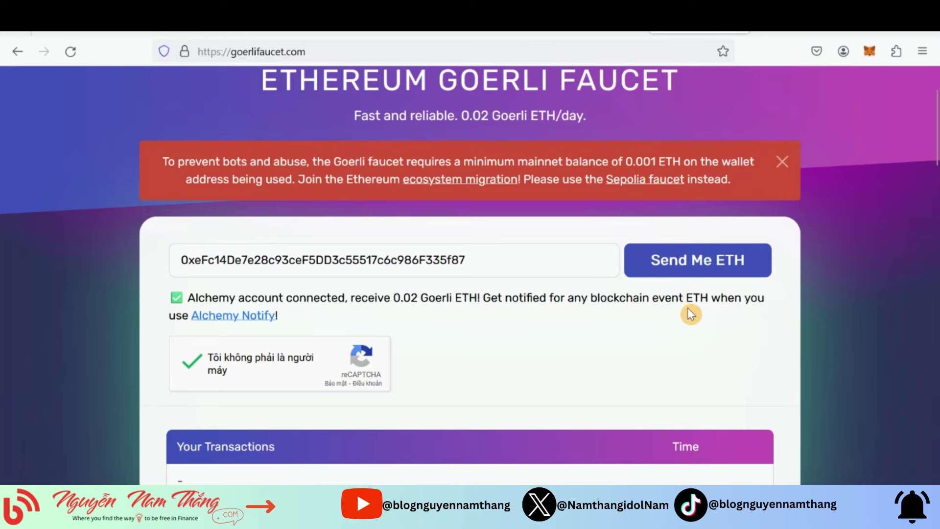
{"action": "scroll", "coordinate": [666, 294], "scroll_direction": "up", "scroll_amount": 2}
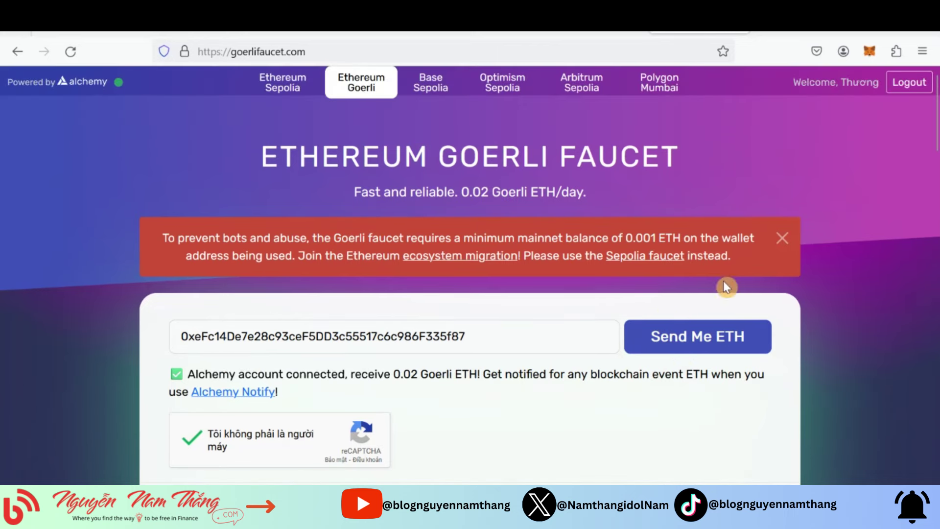
Step: Check Account 1's GoerliETH balance in MetaMask, and check it again from the Meson reward page
{"action": "left_click", "coordinate": [872, 52]}
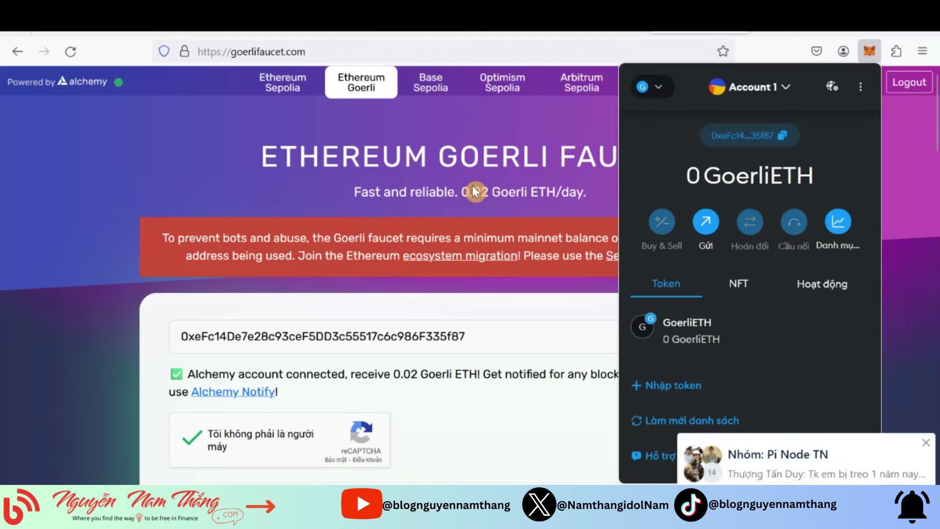
{"action": "left_click", "coordinate": [356, 453]}
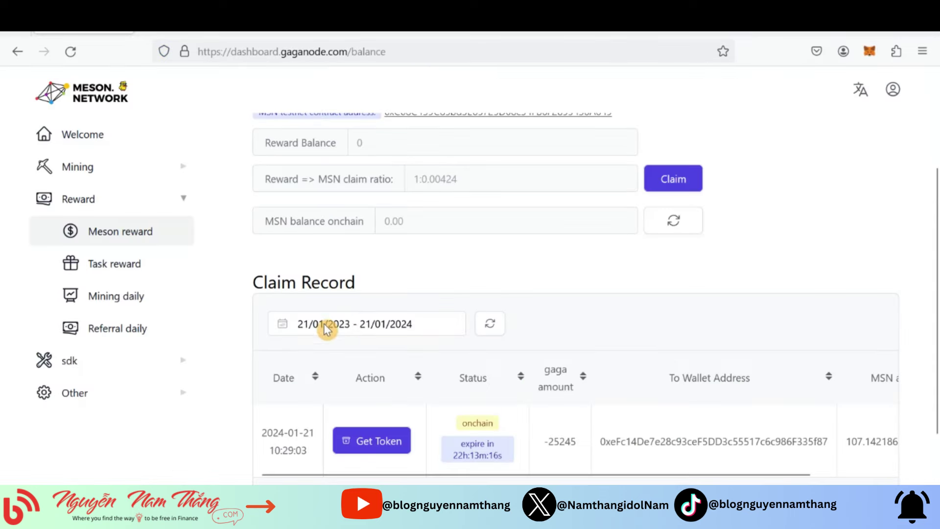
{"action": "left_click", "coordinate": [869, 50]}
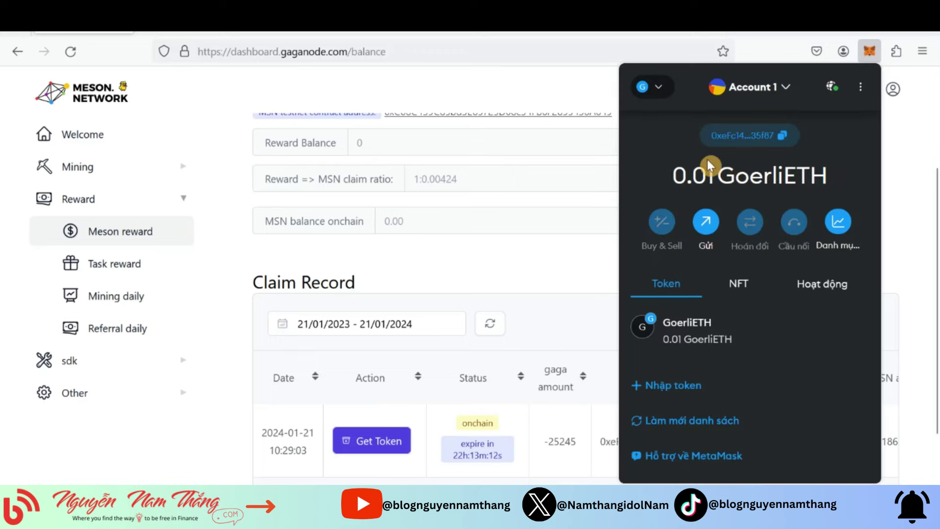
{"action": "left_click", "coordinate": [576, 253]}
Step: Get the token for the 2024-01-21 claim record and confirm the Goerli transaction in MetaMask
{"action": "scroll", "coordinate": [490, 318], "scroll_direction": "down", "scroll_amount": 3}
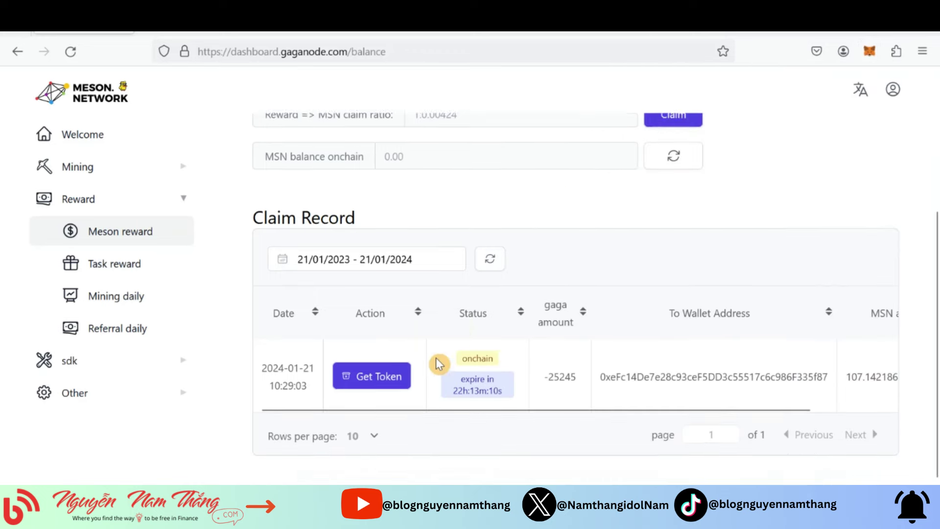
{"action": "left_click", "coordinate": [391, 379]}
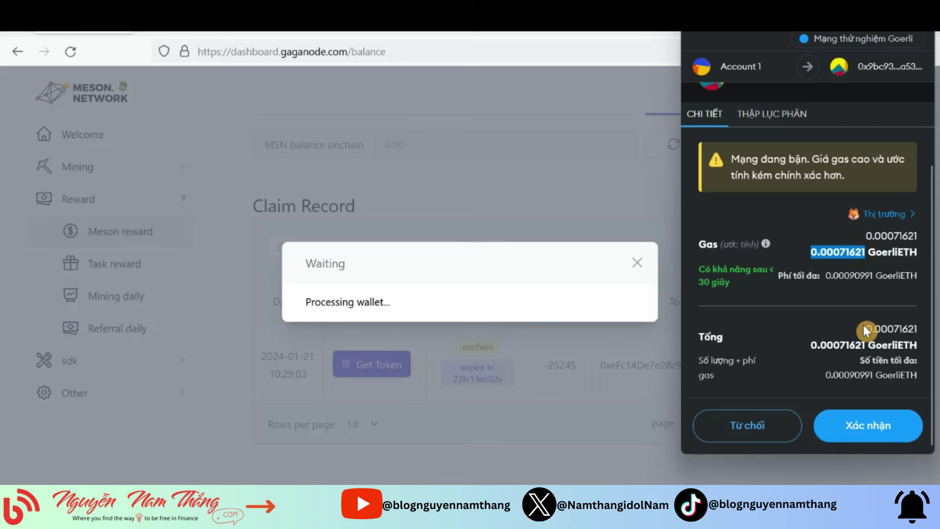
{"action": "left_click", "coordinate": [870, 426]}
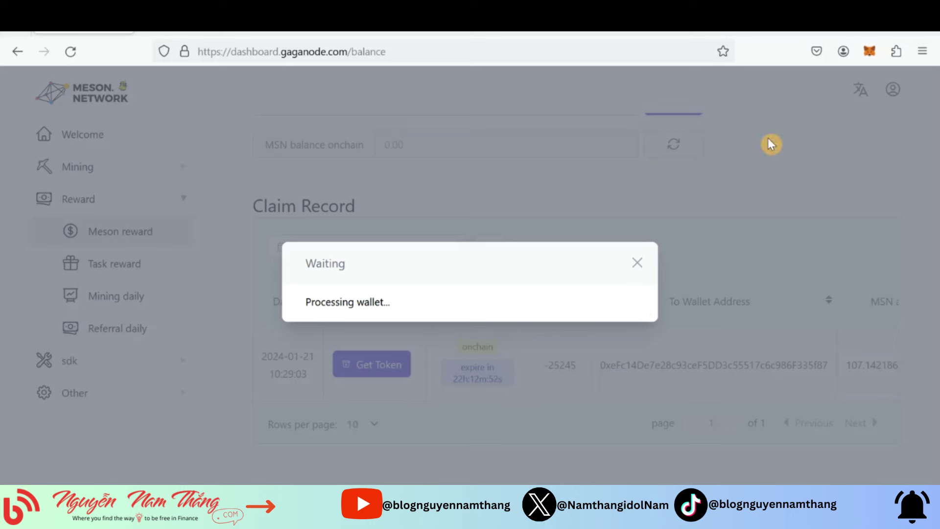
{"action": "left_click", "coordinate": [870, 51]}
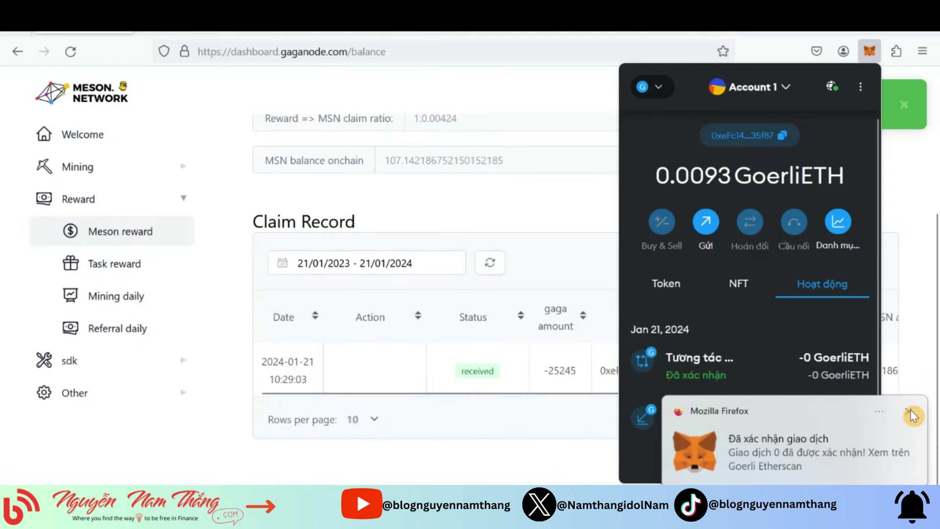
{"action": "left_click", "coordinate": [912, 414]}
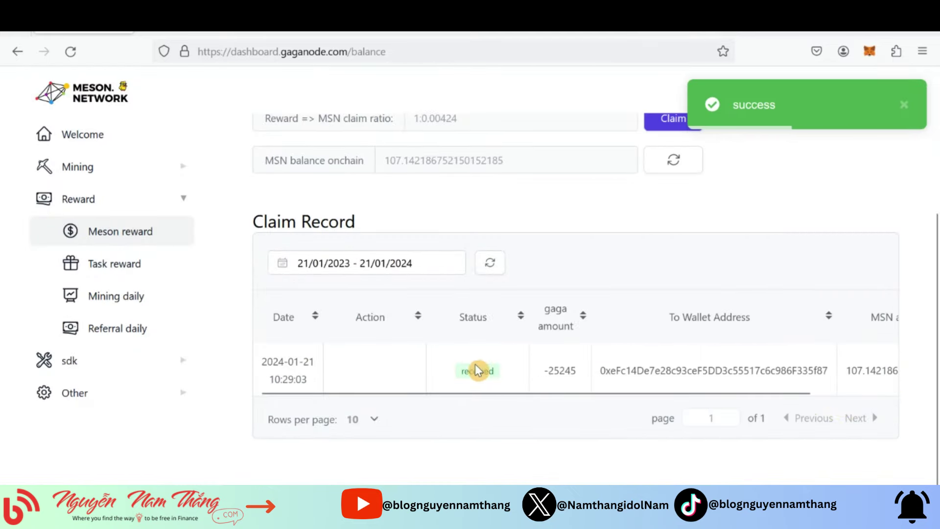
Step: Copy the MSN testnet contract address from the Claim section of the Meson reward page
{"action": "scroll", "coordinate": [475, 364], "scroll_direction": "up", "scroll_amount": 2}
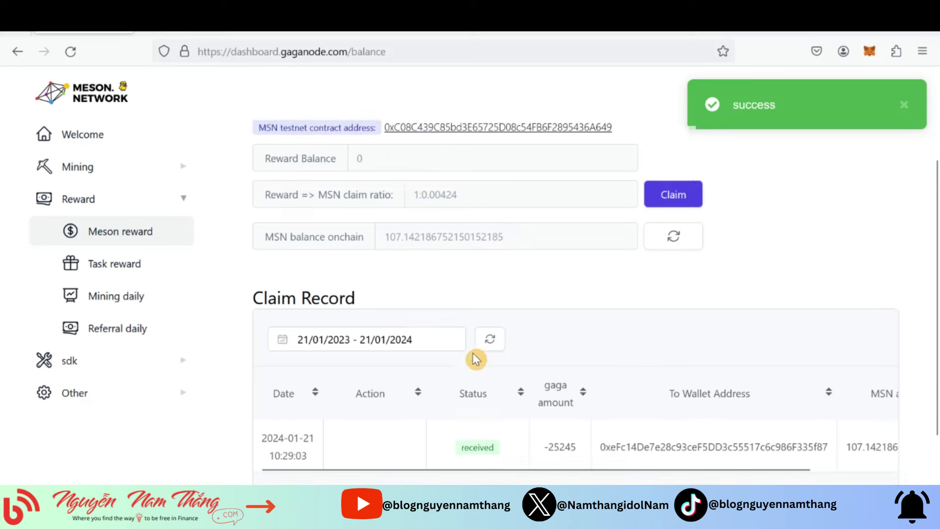
{"action": "scroll", "coordinate": [675, 194], "scroll_direction": "up", "scroll_amount": 2}
{"action": "scroll", "coordinate": [671, 206], "scroll_direction": "up", "scroll_amount": 1}
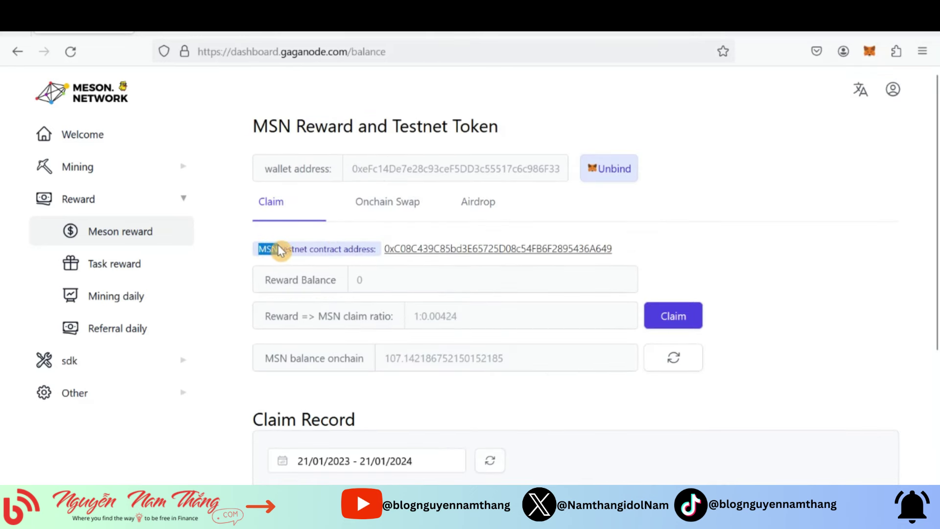
{"action": "left_click_drag", "start_coordinate": [627, 251], "coordinate": [389, 249]}
{"action": "right_click", "coordinate": [389, 253]}
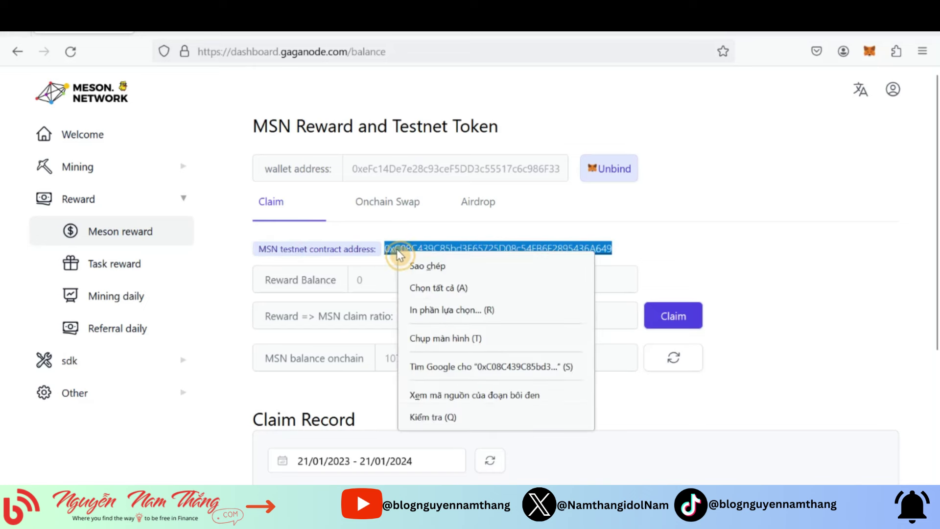
{"action": "left_click", "coordinate": [421, 264]}
Step: Import MSN as a custom token in MetaMask using the copied contract address, and return to the account's token list
{"action": "left_click", "coordinate": [870, 53]}
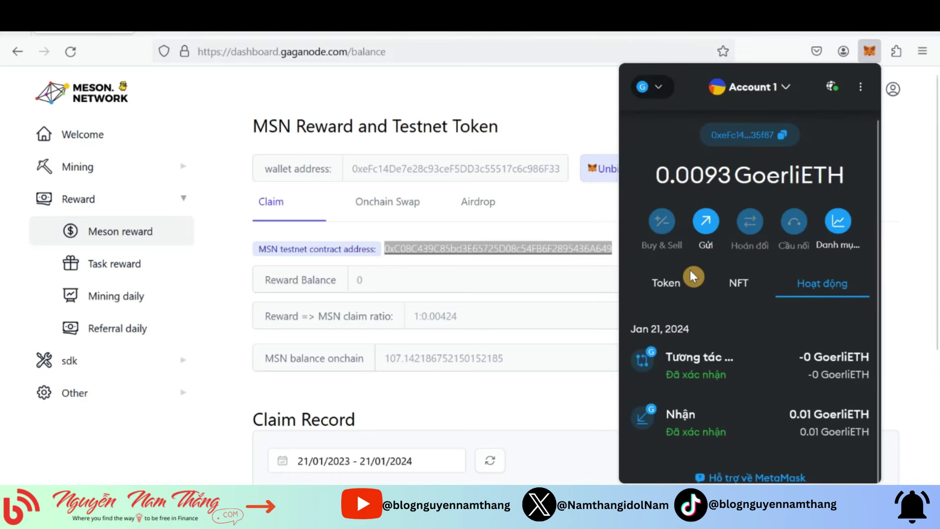
{"action": "left_click", "coordinate": [671, 283]}
{"action": "left_click", "coordinate": [678, 389]}
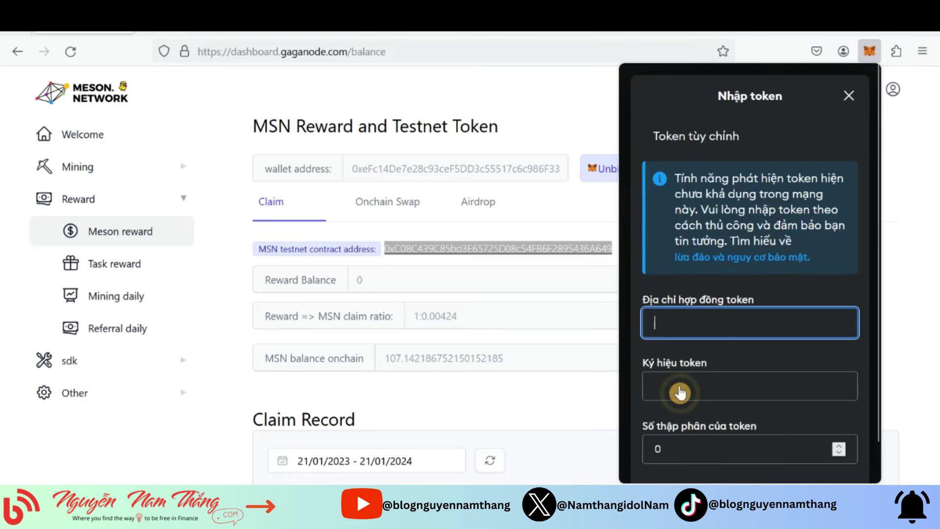
{"action": "key", "text": "ctrl+v"}
{"action": "scroll", "coordinate": [755, 309], "scroll_direction": "down", "scroll_amount": 1}
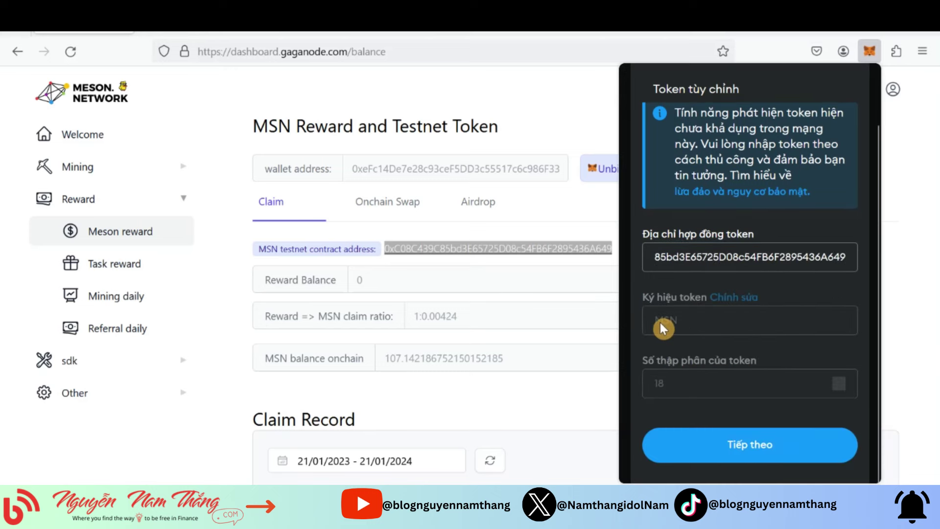
{"action": "left_click", "coordinate": [731, 444]}
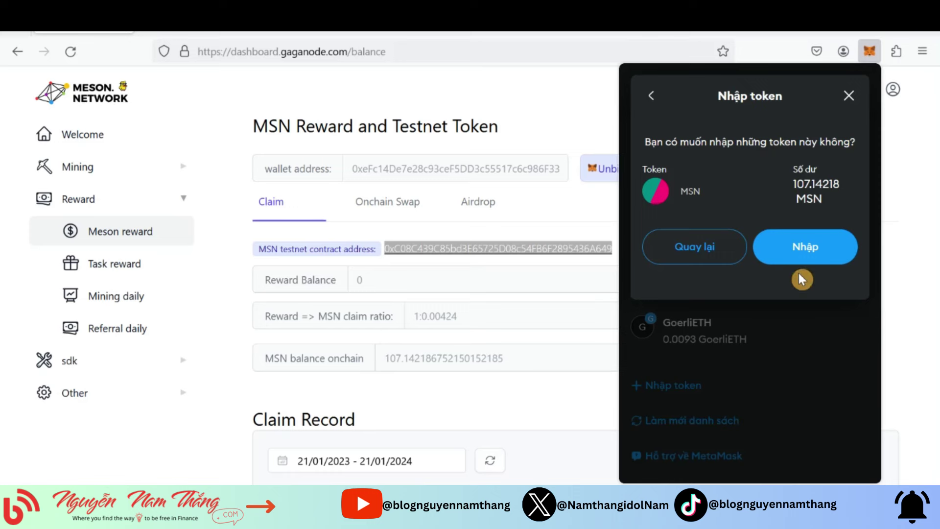
{"action": "left_click_drag", "start_coordinate": [786, 185], "coordinate": [831, 187]}
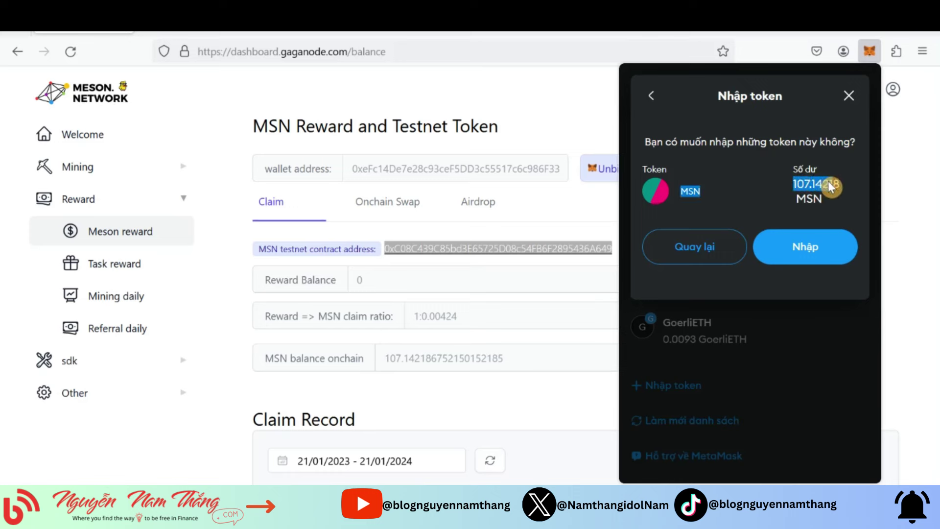
{"action": "left_click", "coordinate": [813, 243]}
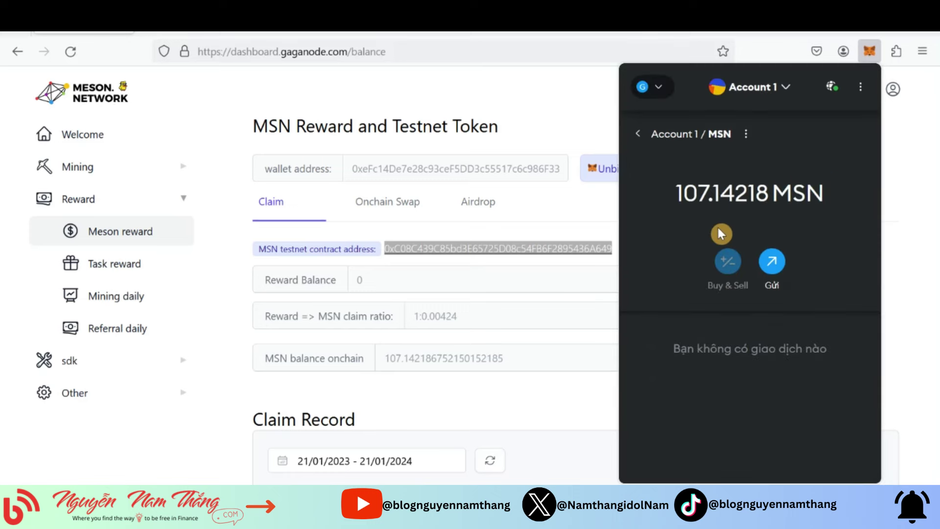
{"action": "left_click", "coordinate": [639, 139]}
{"action": "scroll", "coordinate": [690, 387], "scroll_direction": "down", "scroll_amount": 1}
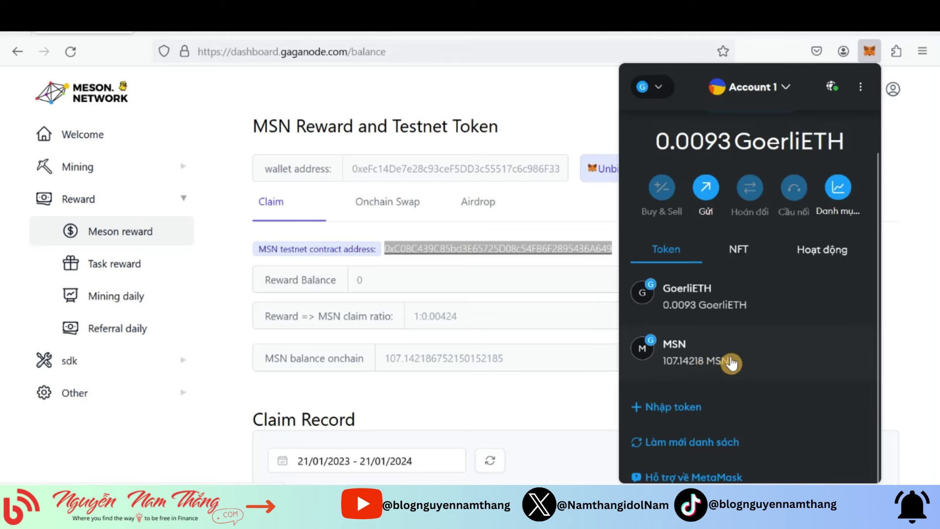
Step: Return to the Meson reward page and open its Onchain Swap section
{"action": "left_click", "coordinate": [219, 34]}
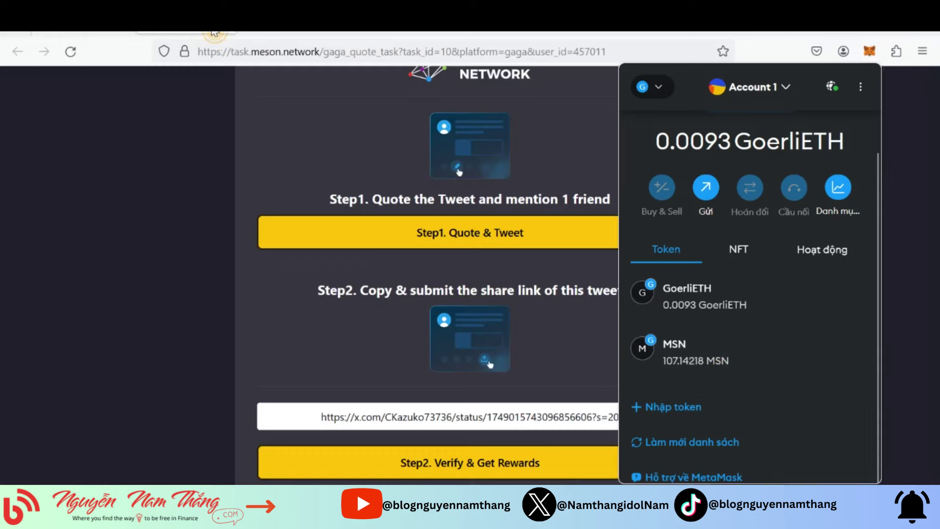
{"action": "left_click", "coordinate": [83, 33]}
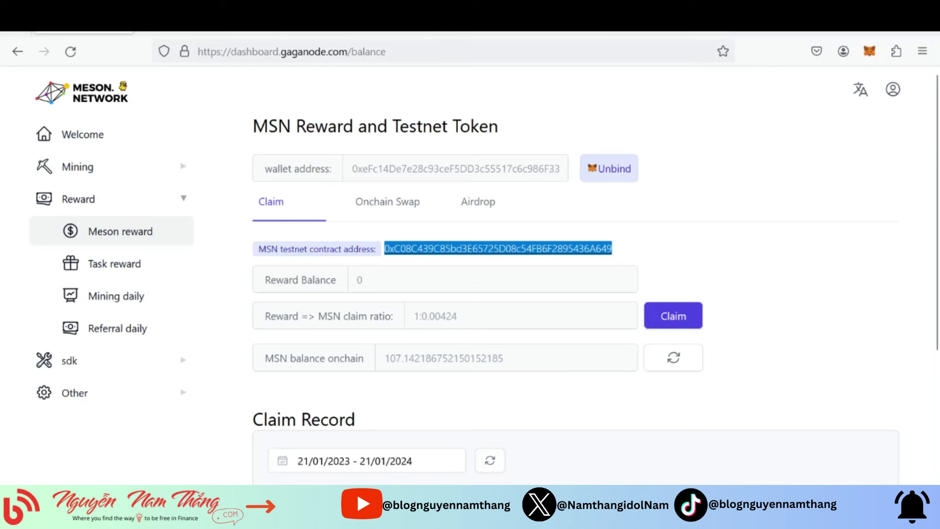
{"action": "left_click", "coordinate": [405, 214]}
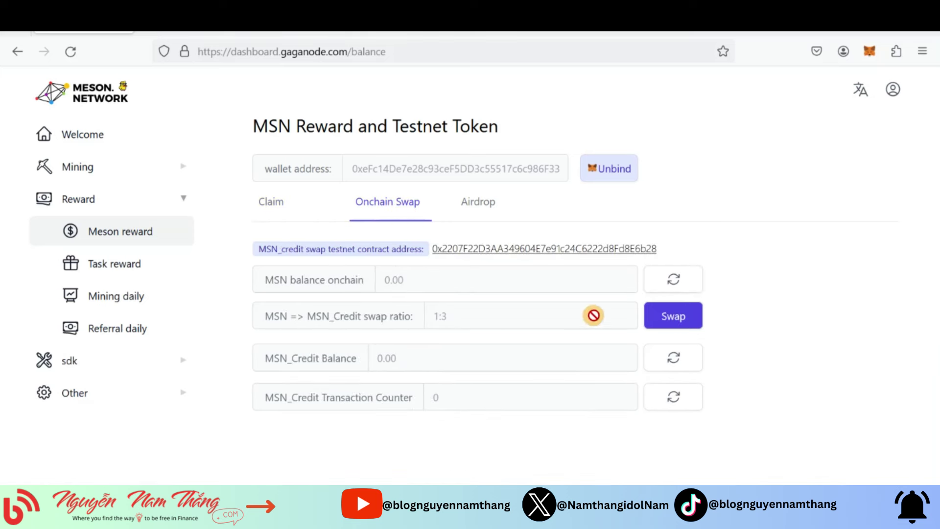